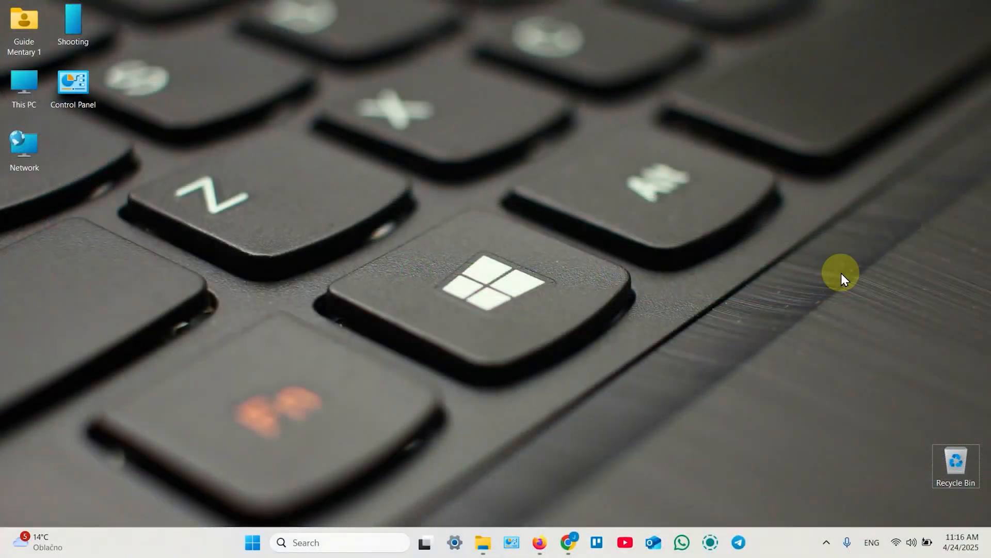
# Check the network connection status from the taskbar, then go to Windows Settings.
pyautogui.click(899, 541)
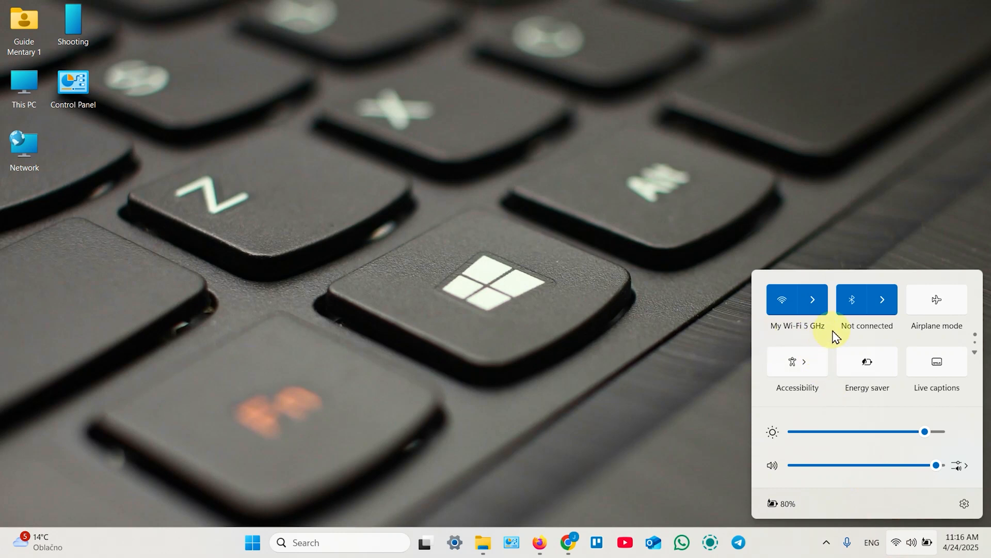
pyautogui.click(706, 319)
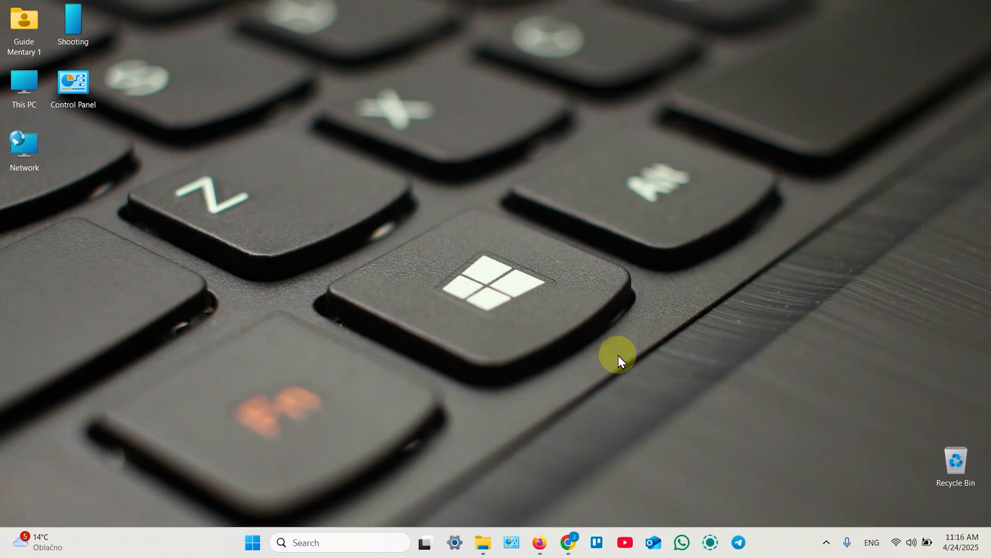
pyautogui.click(252, 542)
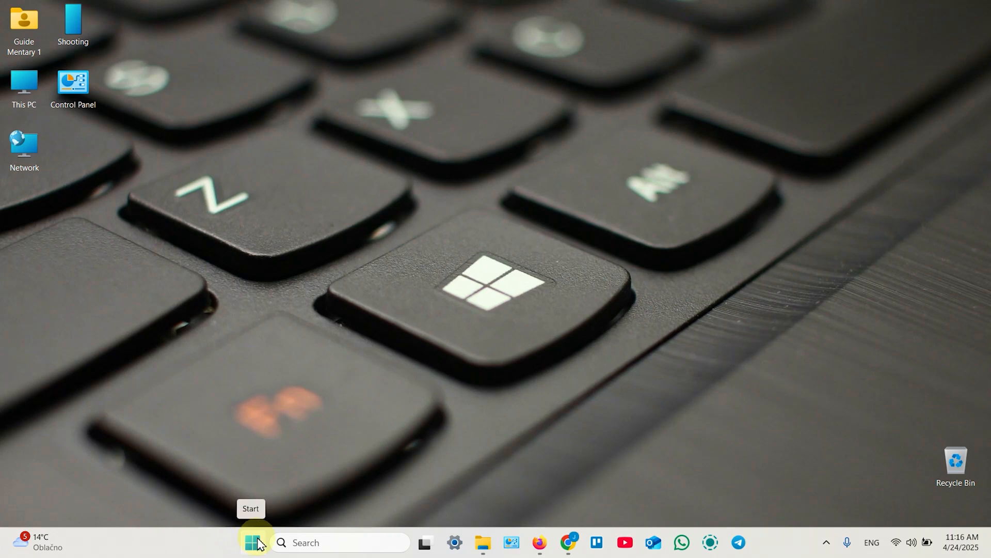
pyautogui.click(253, 542)
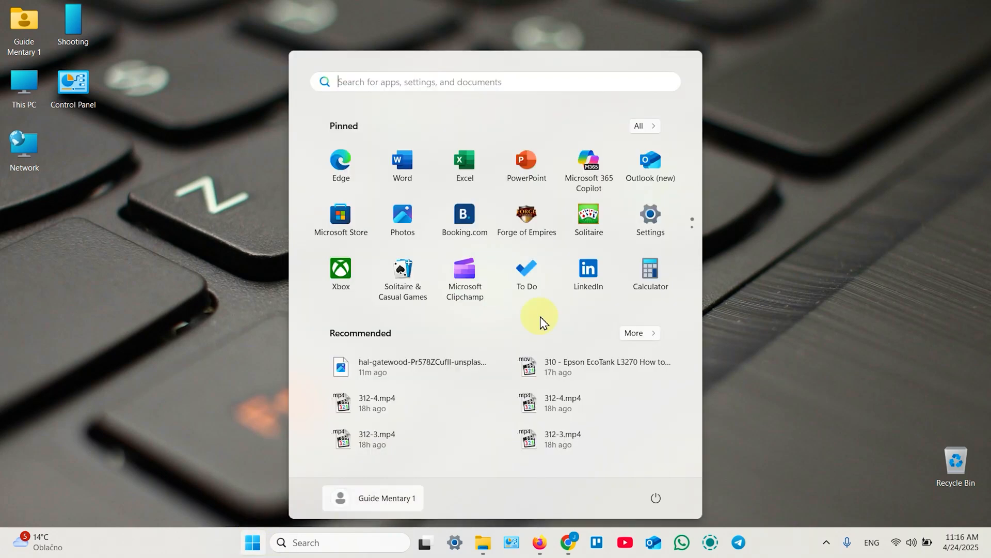
pyautogui.click(646, 229)
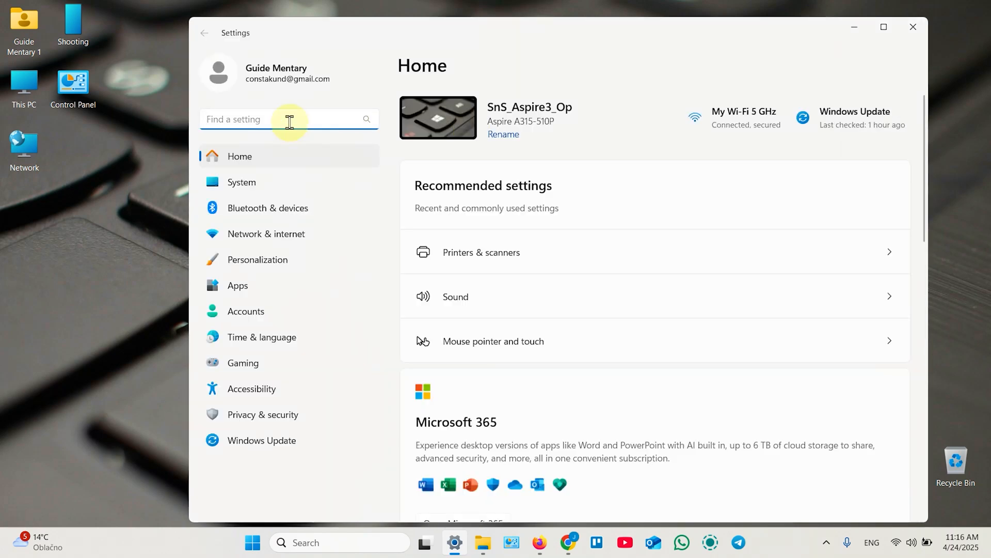
pyautogui.write('prin')
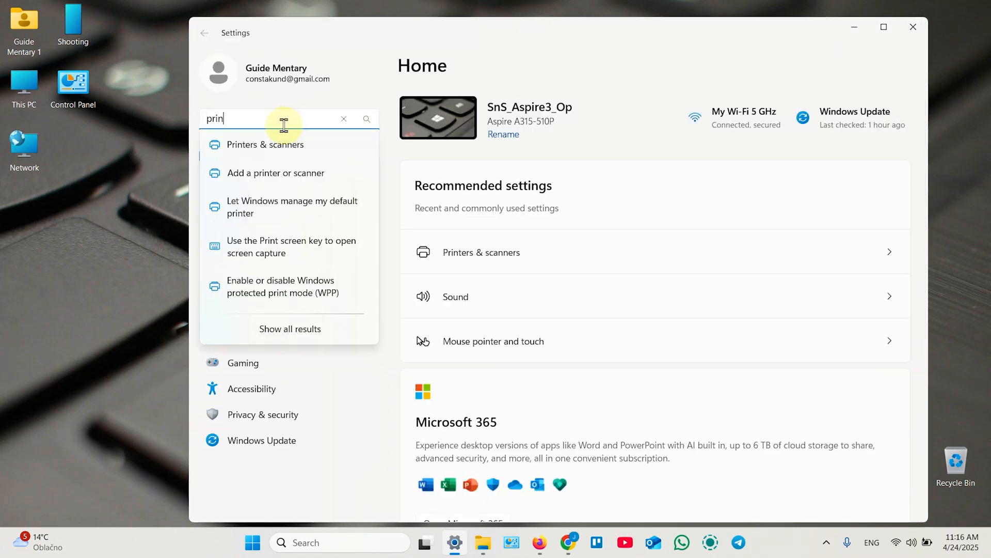
# In Printers & scanners, add the discovered EPSON L3270 as a new device.
pyautogui.click(271, 146)
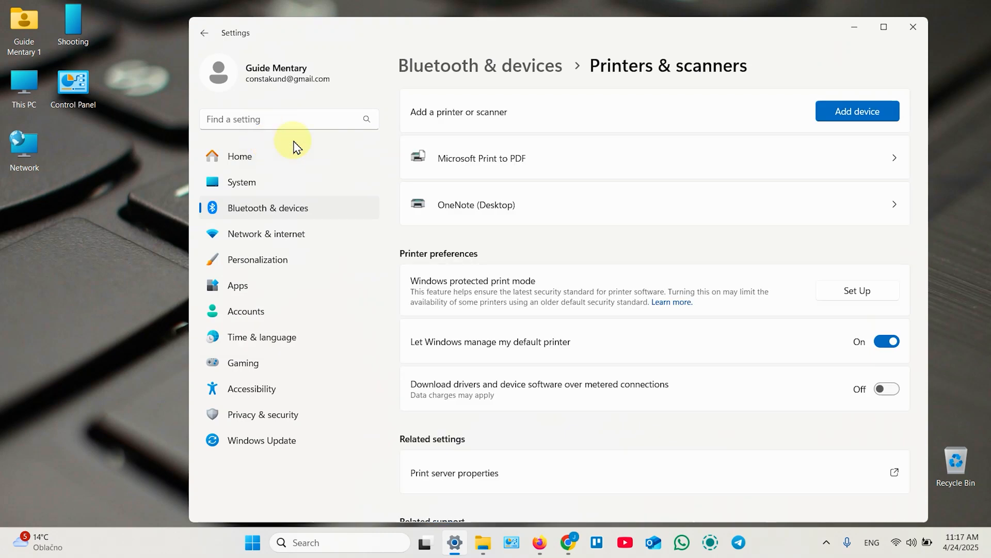
pyautogui.click(844, 111)
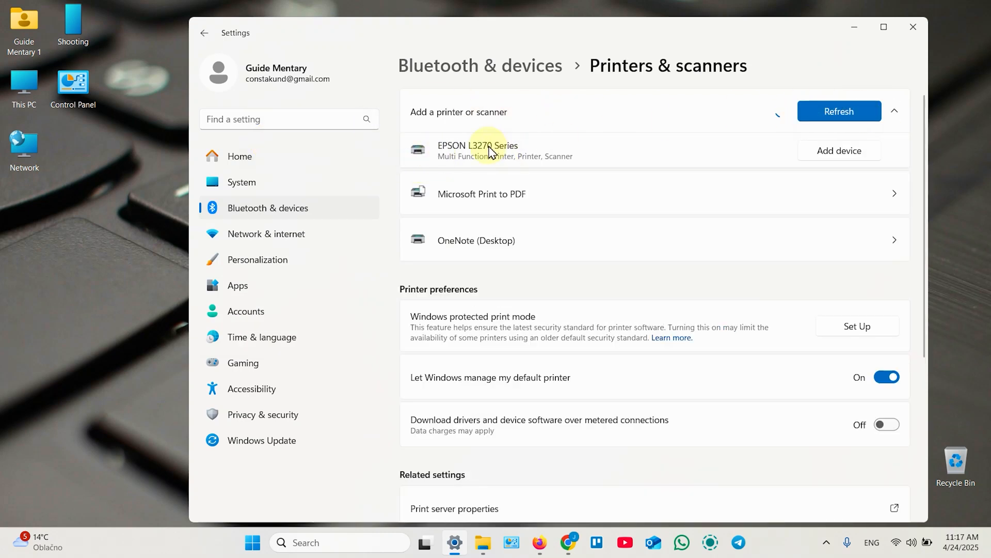
pyautogui.click(858, 153)
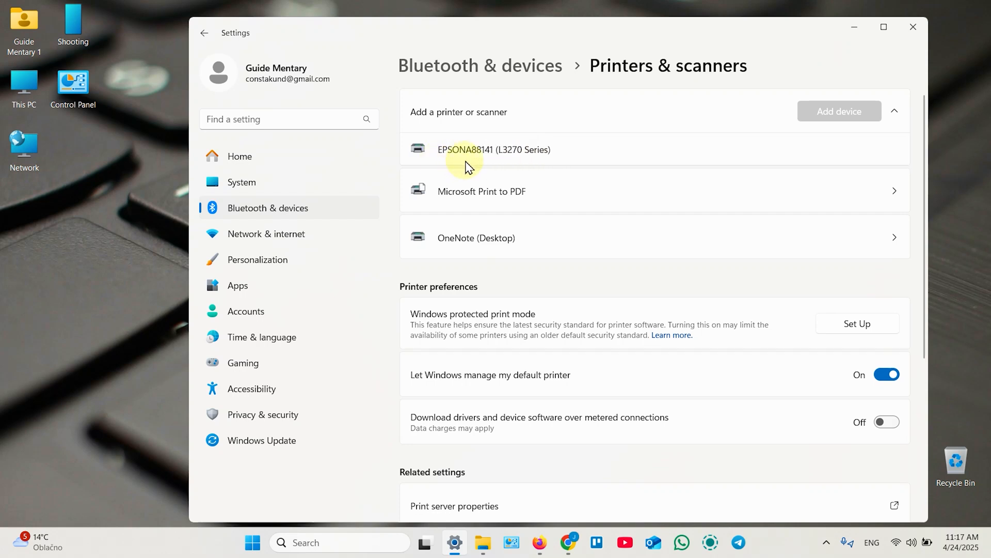
# Return to the Epson support page and choose Windows 11 as the operating system.
pyautogui.click(854, 28)
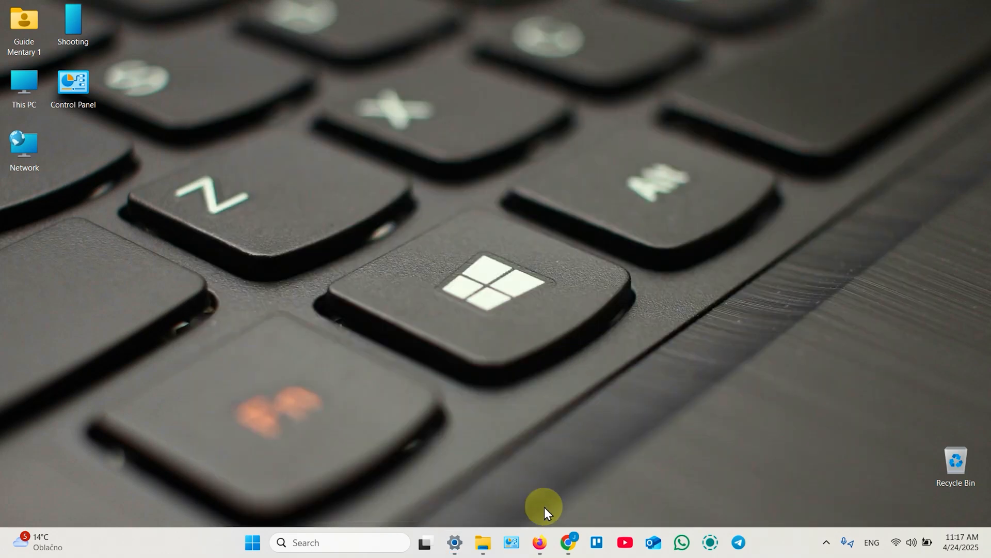
pyautogui.click(540, 542)
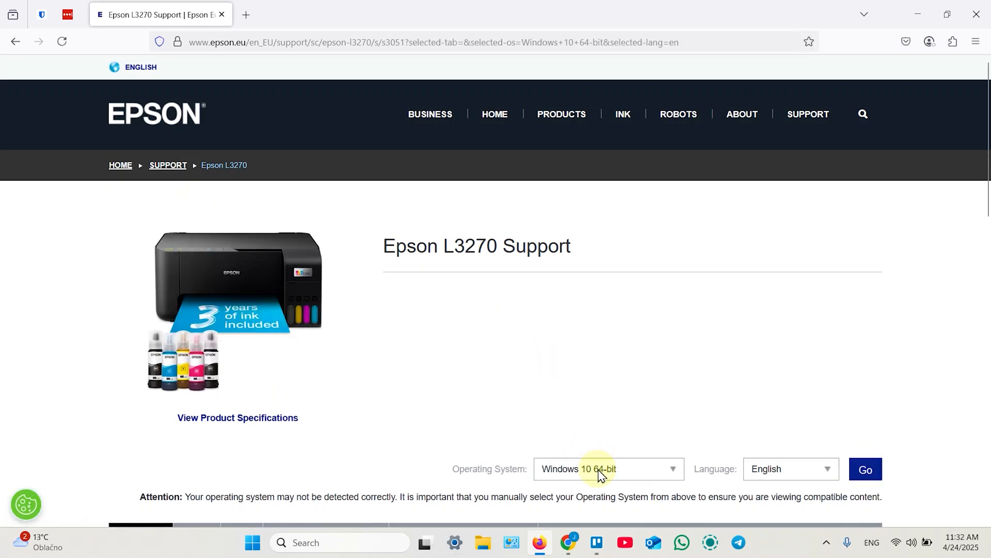
pyautogui.click(600, 469)
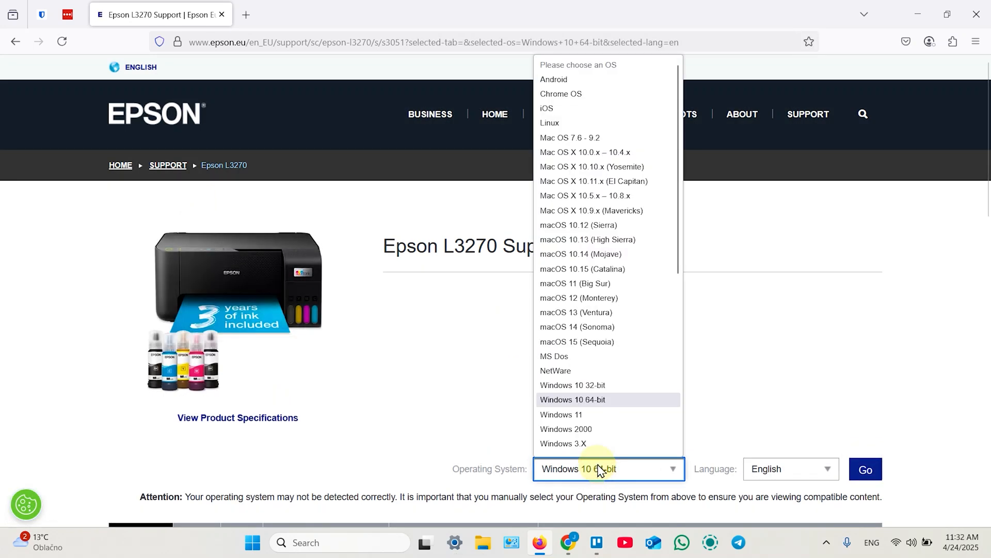
pyautogui.click(583, 404)
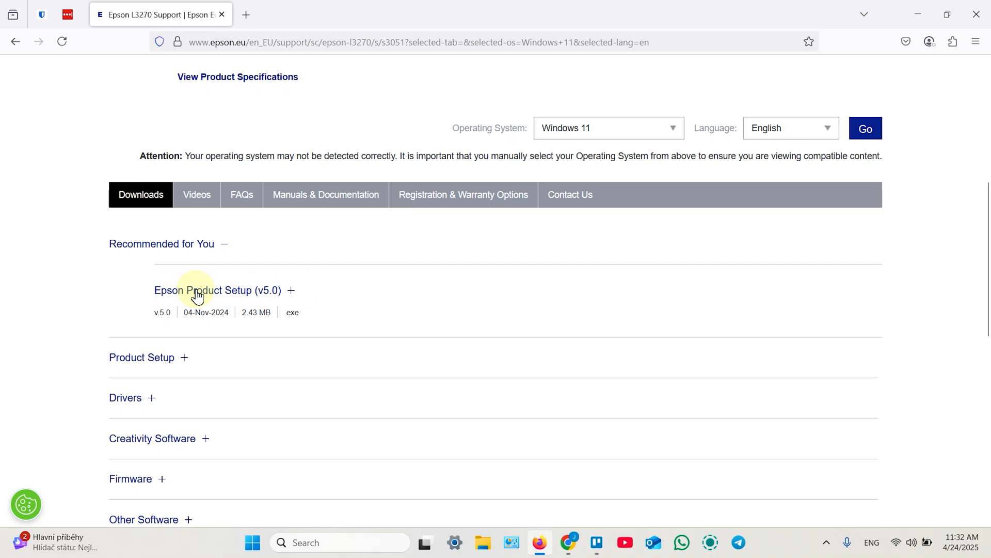
# Download the Epson Product Setup (v5.0) installer.
pyautogui.click(230, 291)
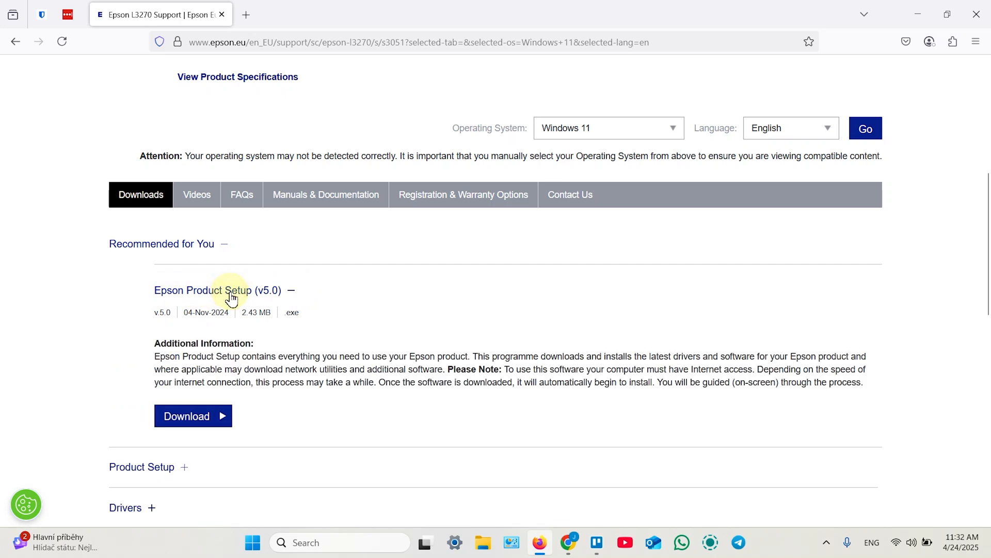
pyautogui.click(190, 417)
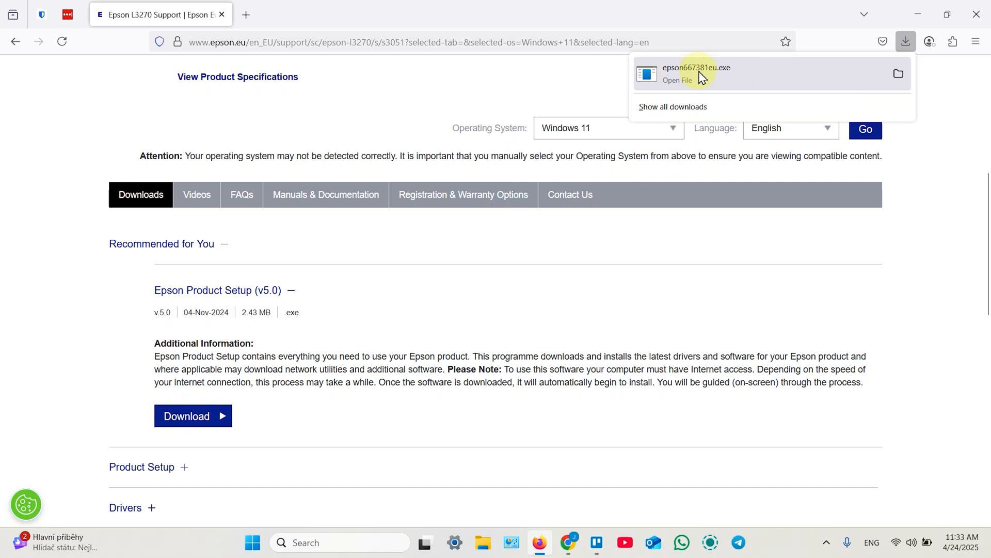
# Run the downloaded installer, allow it to make changes, and put the browser away.
pyautogui.click(751, 78)
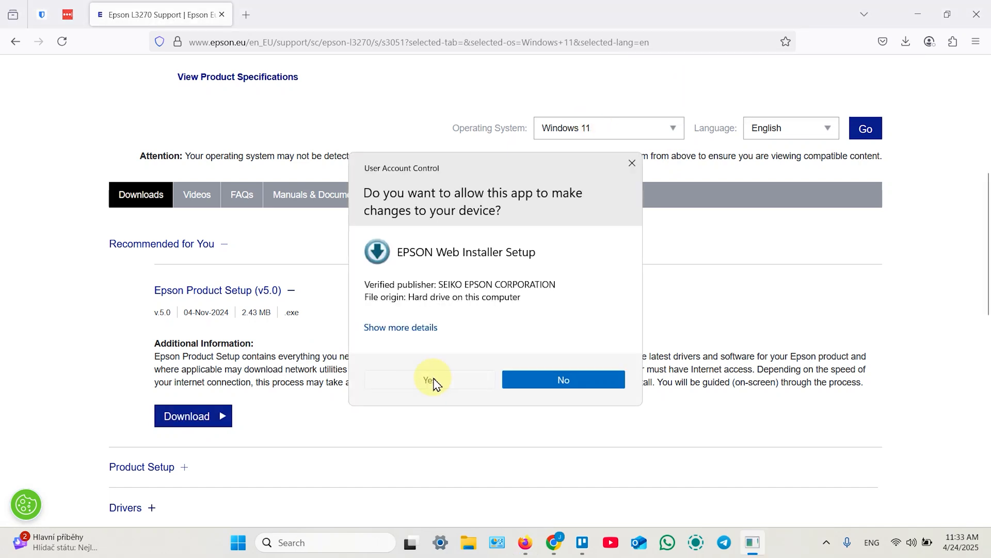
pyautogui.click(431, 379)
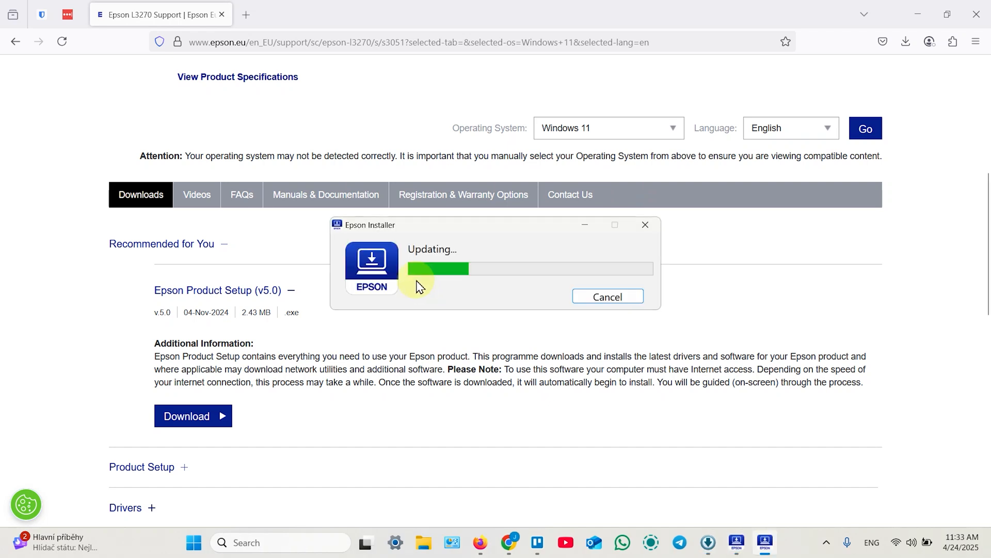
pyautogui.click(923, 14)
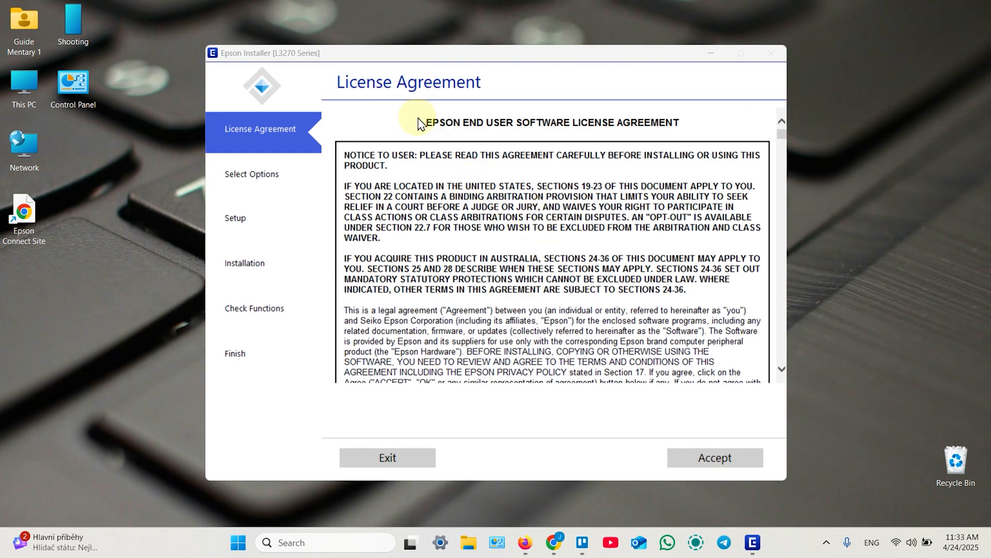
# Accept the license agreement and turn off both usage-information sharing options.
pyautogui.click(710, 460)
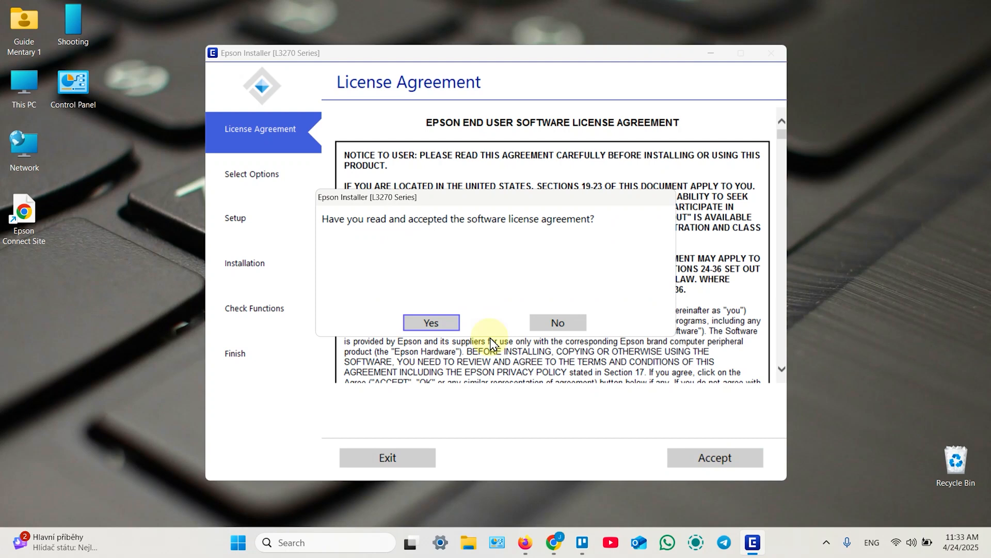
pyautogui.click(430, 323)
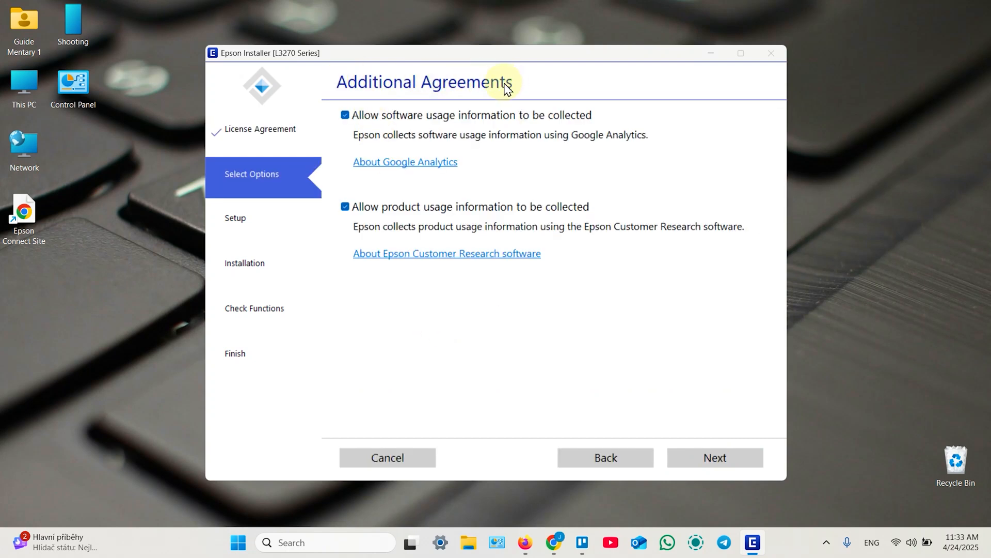
pyautogui.click(346, 115)
pyautogui.click(345, 206)
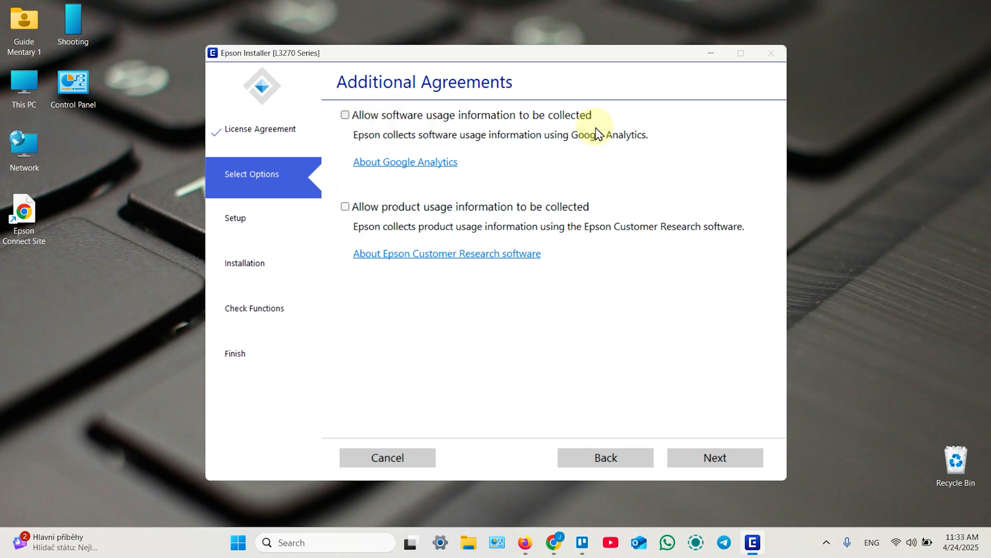
pyautogui.click(726, 465)
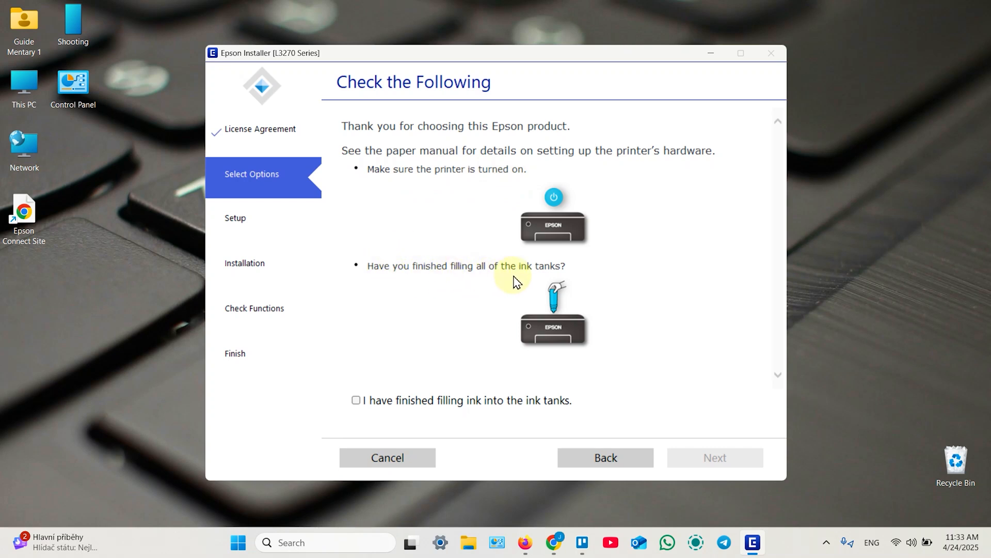
# Confirm the ink tanks are filled and proceed to download the printer driver.
pyautogui.click(355, 401)
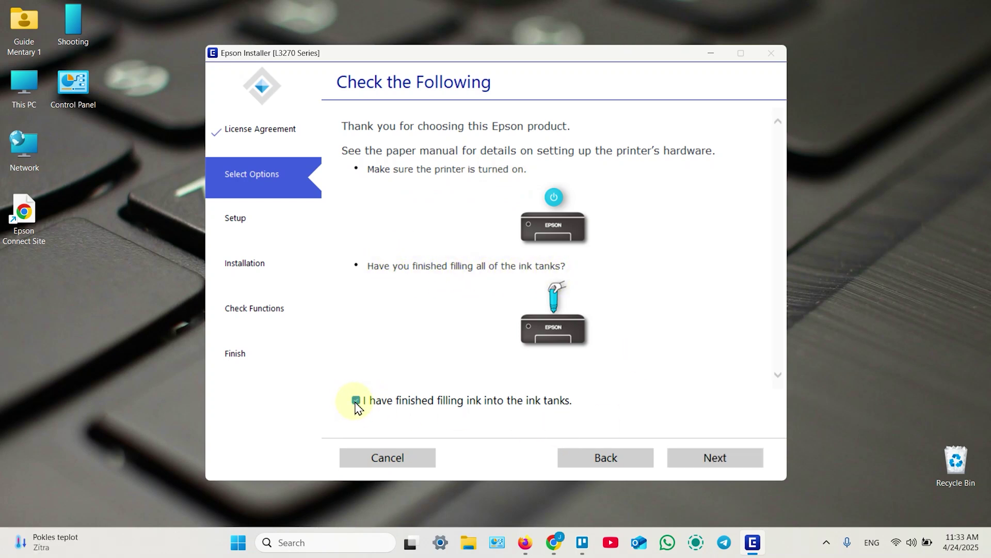
pyautogui.click(716, 459)
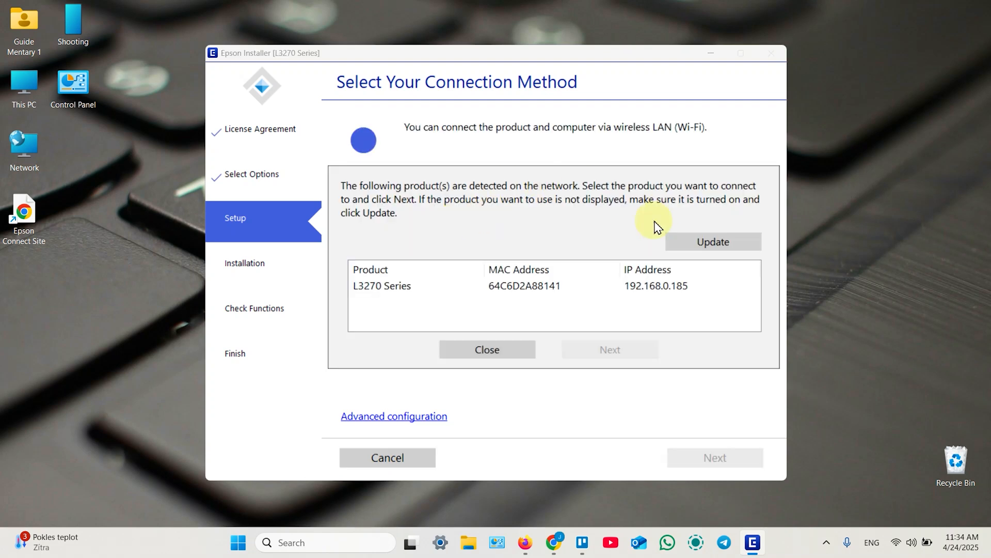
# Choose the detected L3270 Series printer and continue with it.
pyautogui.click(371, 286)
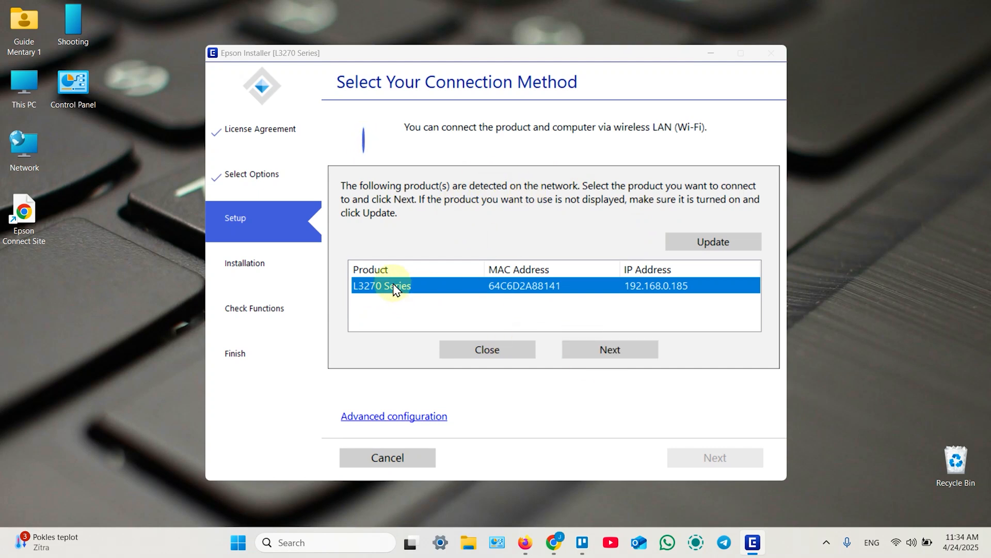
pyautogui.click(609, 349)
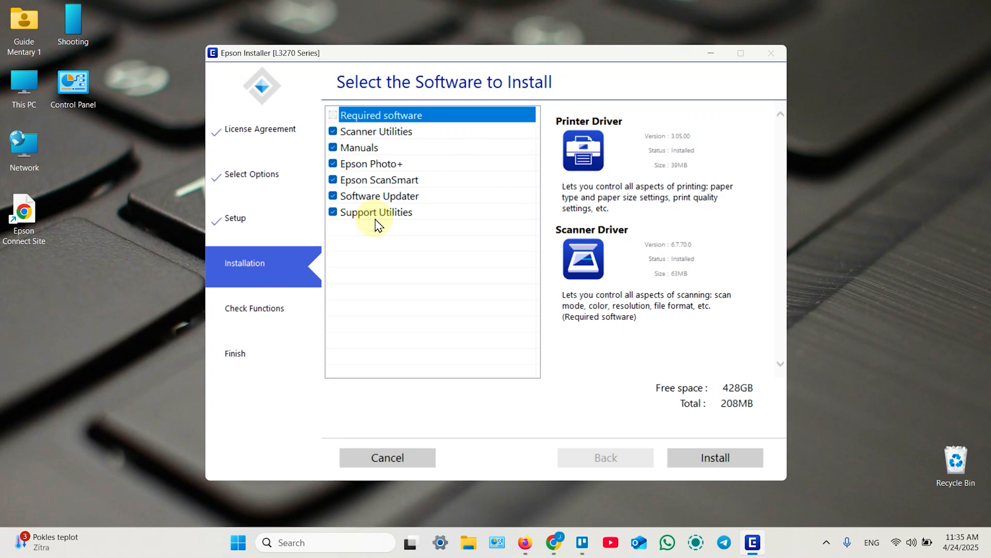
# Deselect Epson Photo+ and Support Utilities, then install the remaining software.
pyautogui.click(334, 164)
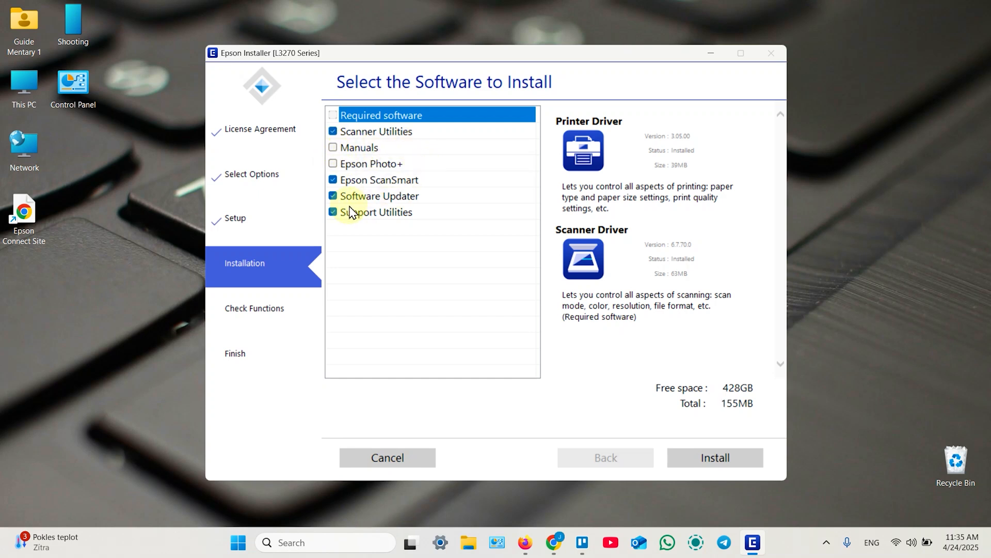
pyautogui.click(333, 213)
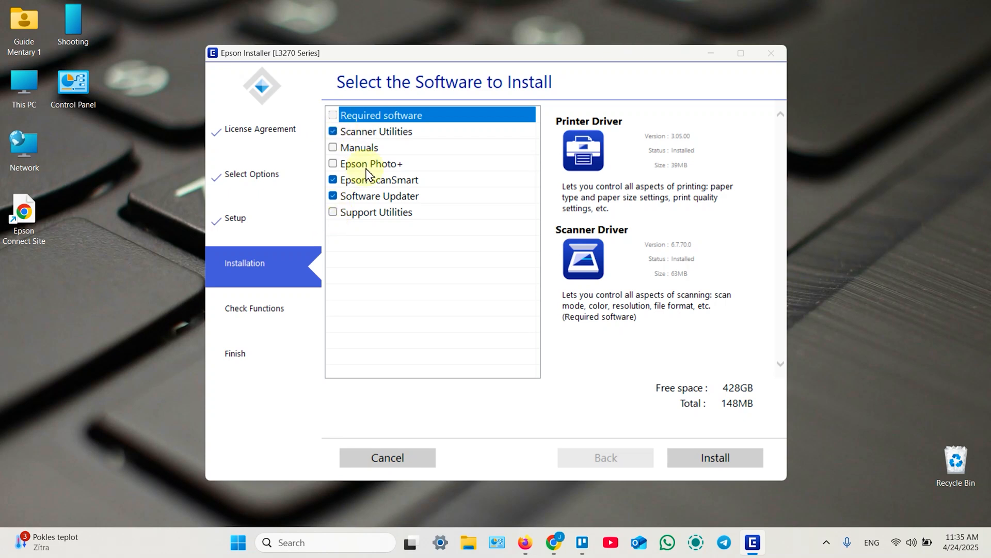
pyautogui.click(715, 457)
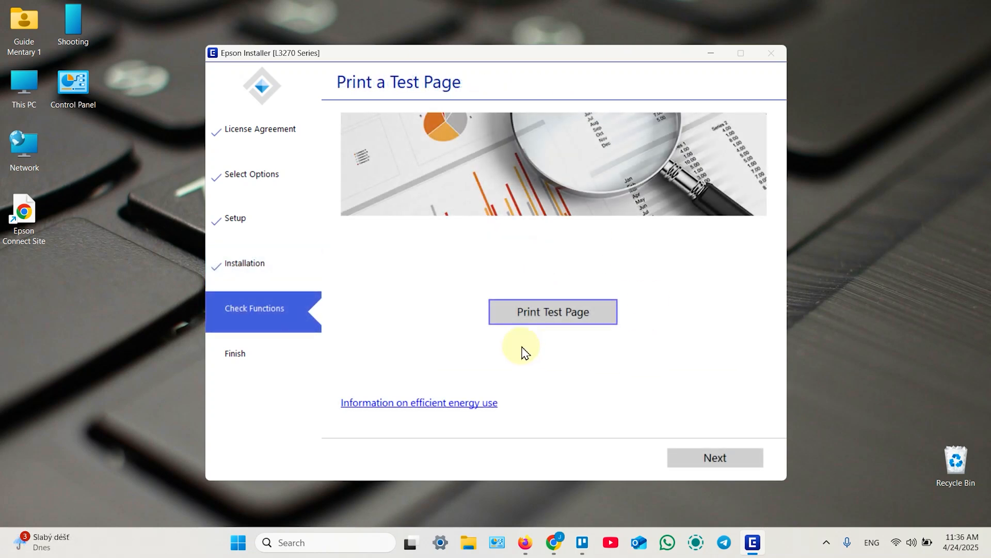
# Send a test page to the printer and finish the installer wizard.
pyautogui.click(553, 311)
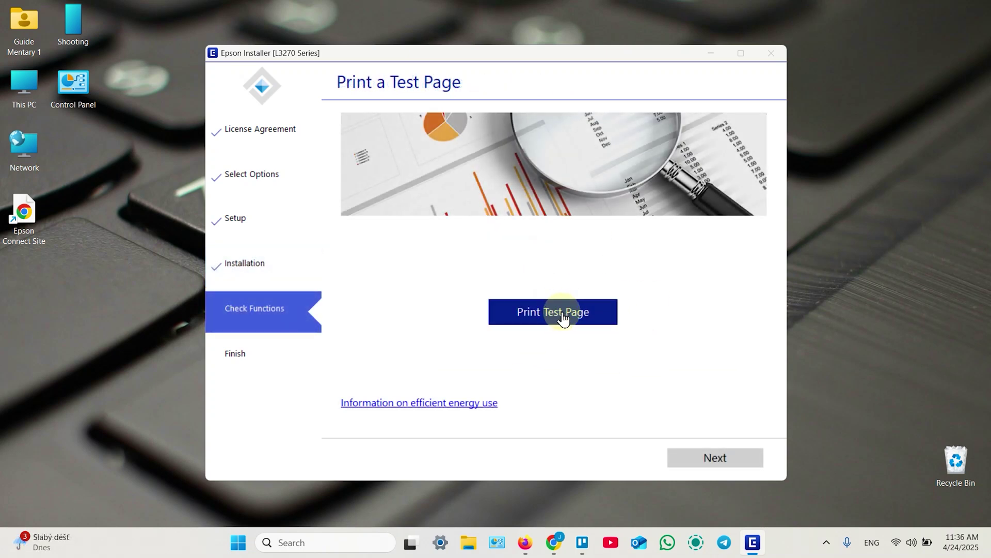
pyautogui.click(715, 457)
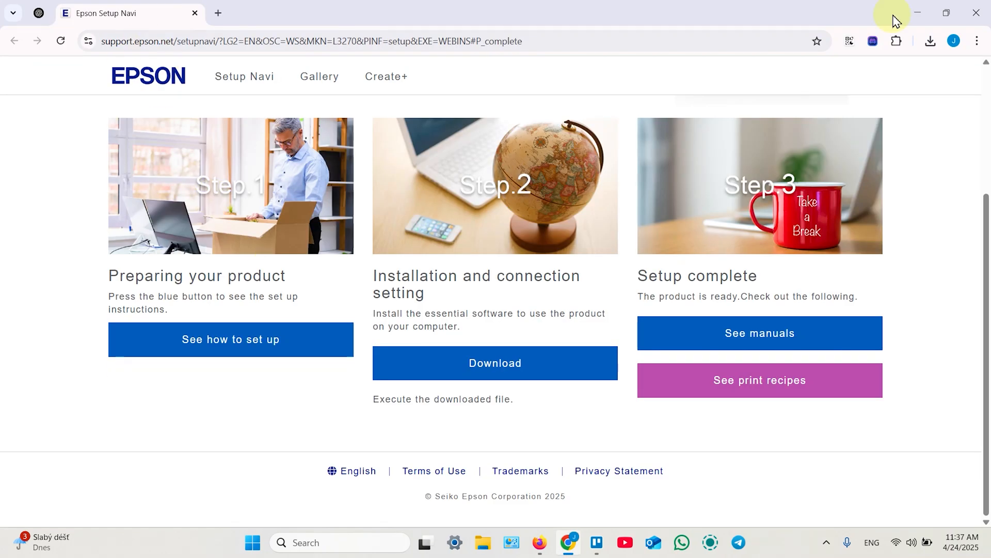
# Close the Epson Setup Navi tab and minimize both Chrome and Firefox.
pyautogui.click(196, 13)
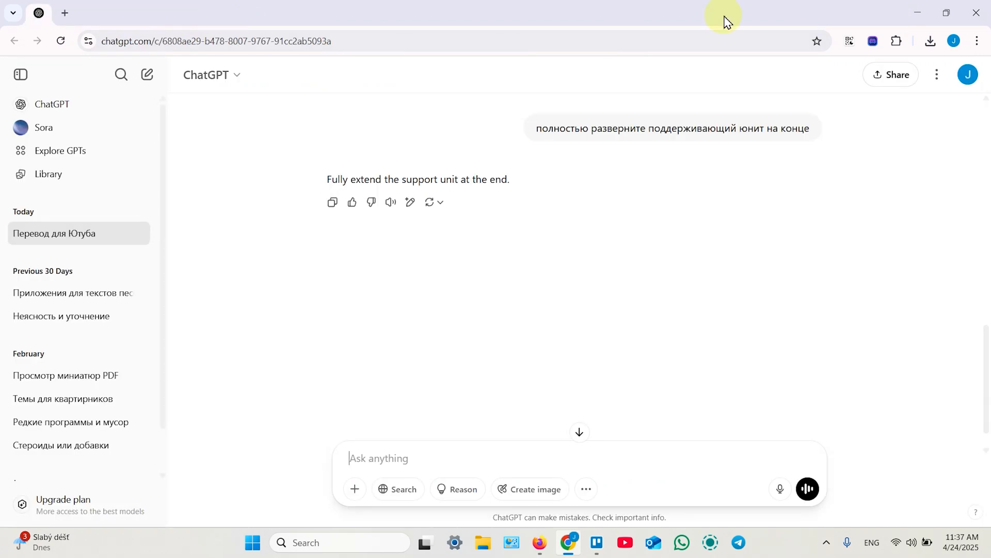
pyautogui.click(916, 13)
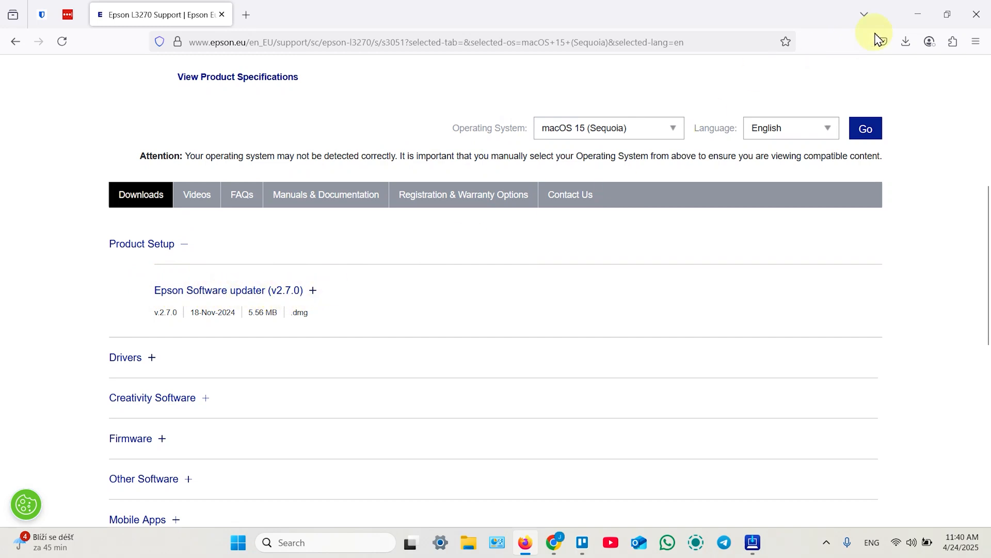
pyautogui.click(917, 14)
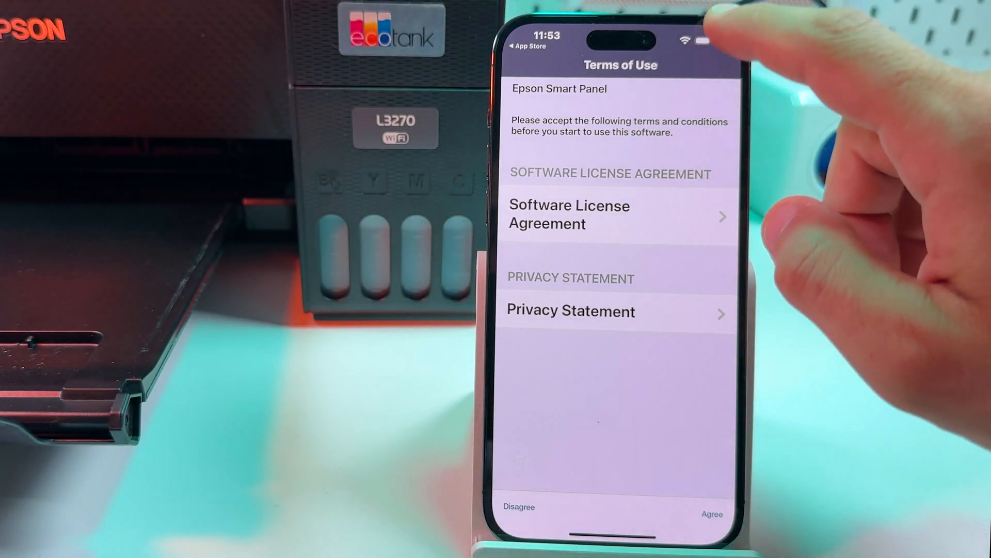
# Check the phone's connectivity settings, then accept the Smart Panel terms and usage survey notice.
pyautogui.moveTo(713, 39); pyautogui.dragTo(697, 232)
pyautogui.click(569, 249)
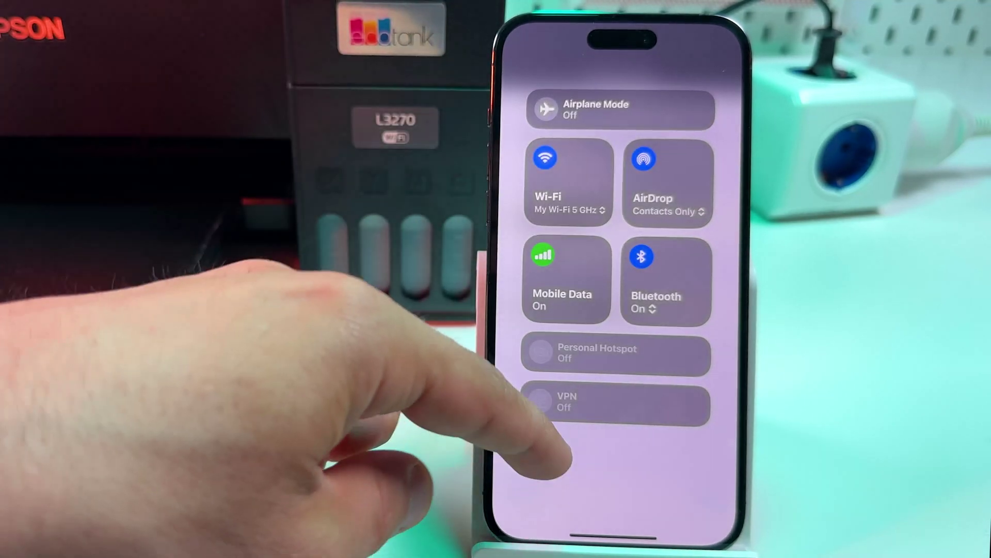
pyautogui.click(542, 465)
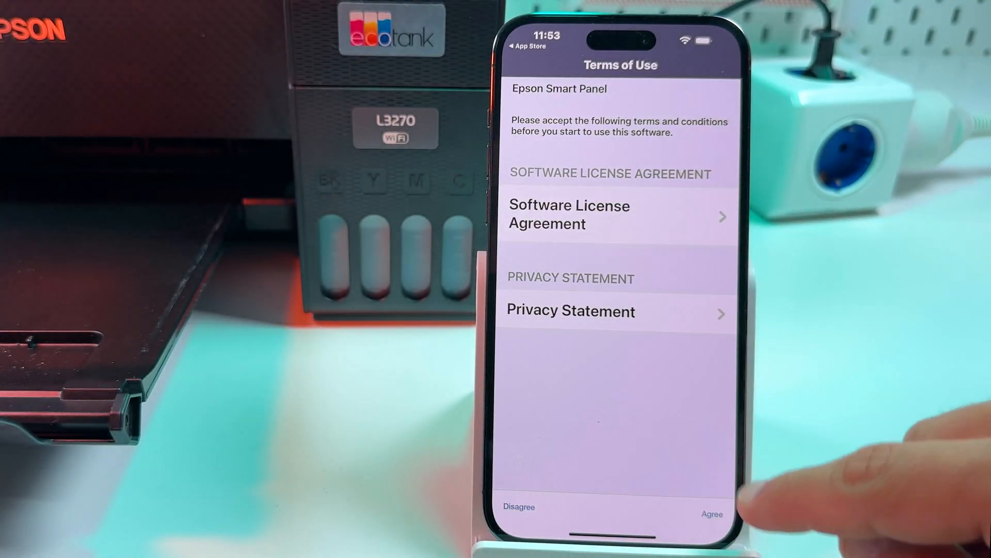
pyautogui.click(711, 513)
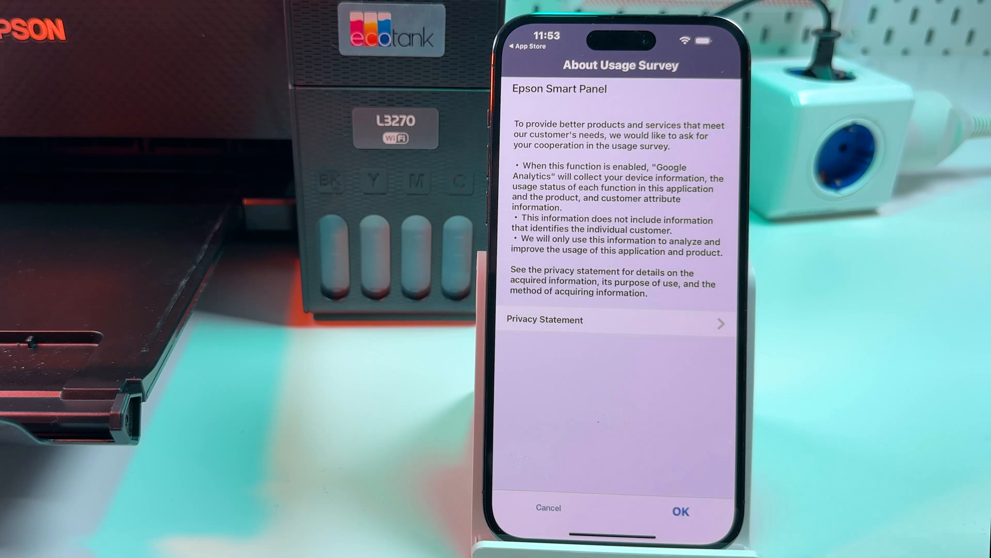
pyautogui.click(697, 521)
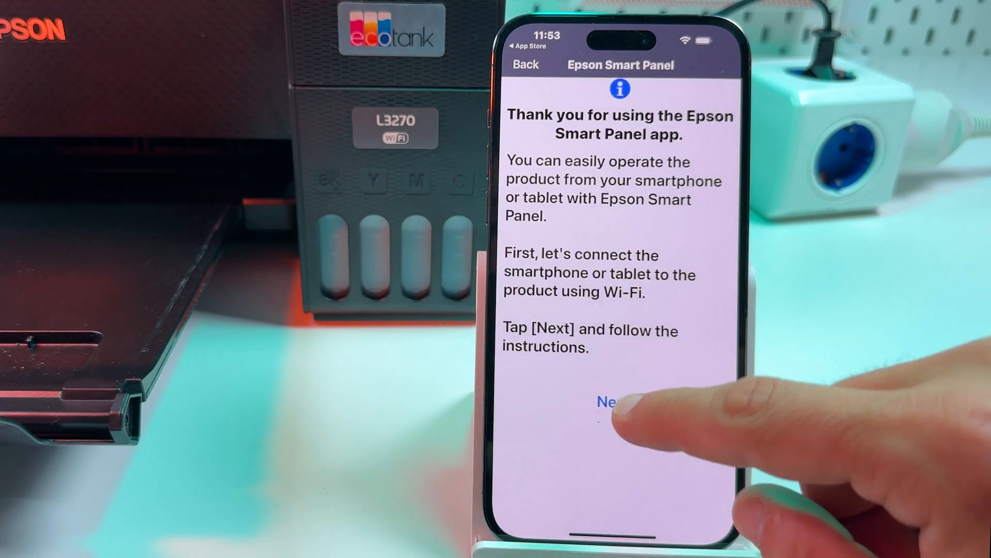
# Start connecting to the printer, allowing location and local-network access.
pyautogui.click(604, 403)
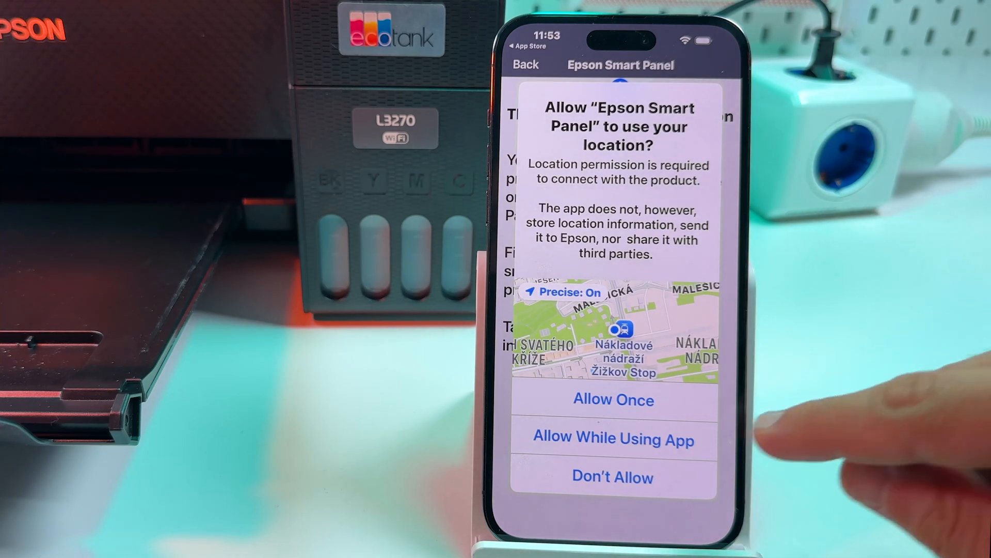
pyautogui.click(614, 440)
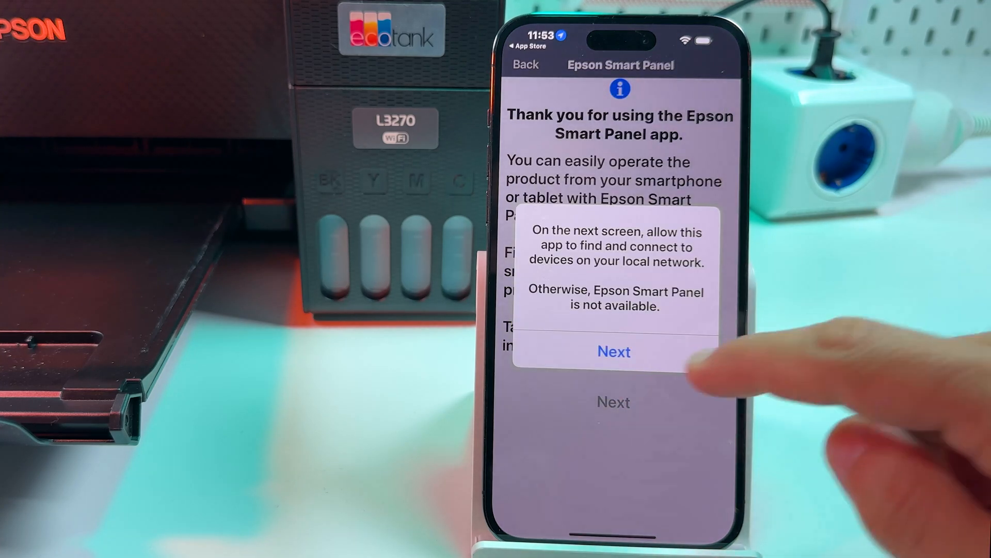
pyautogui.click(611, 352)
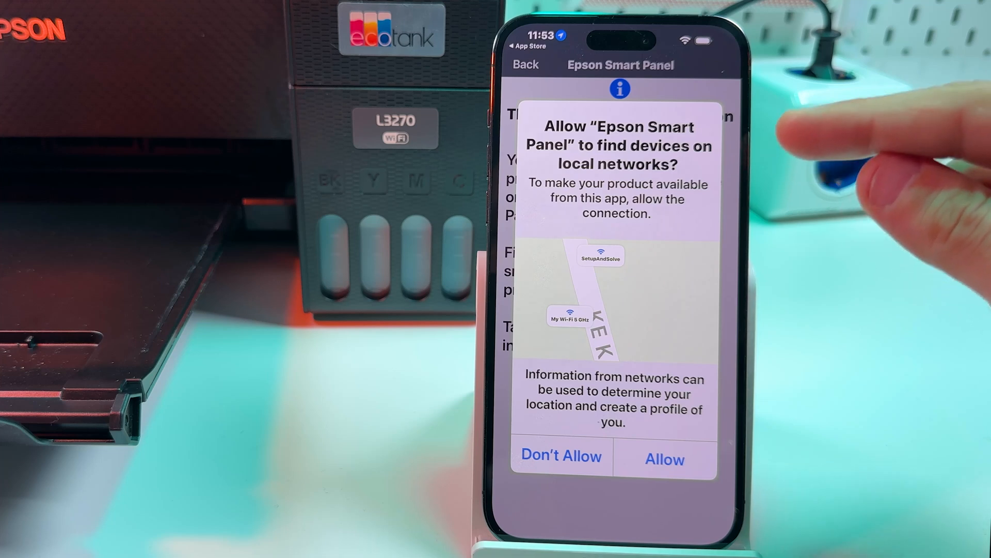
pyautogui.click(665, 459)
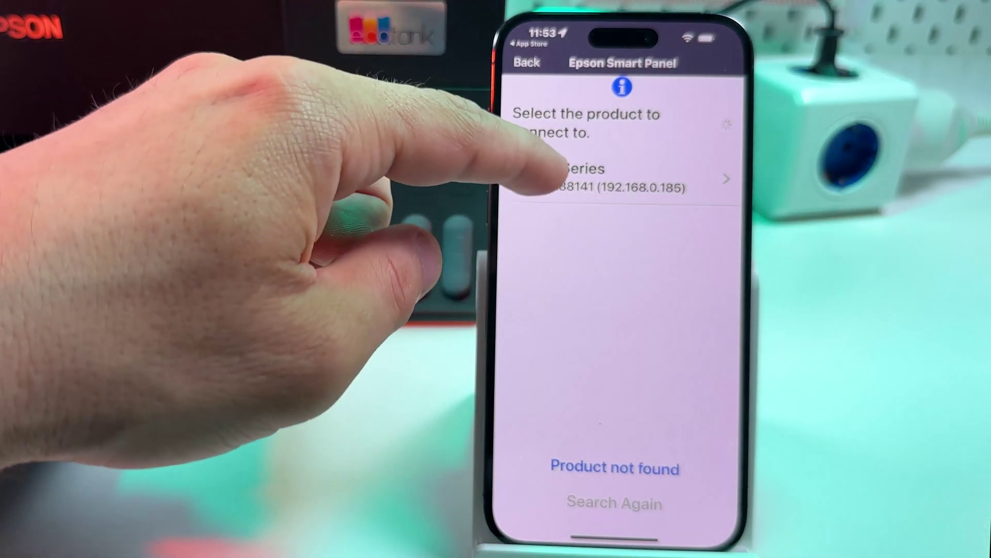
# Connect to the L3270 Series, choose the tiles home layout, confirm firmware is current, then bring up the sample PDF on the PC.
pyautogui.click(615, 177)
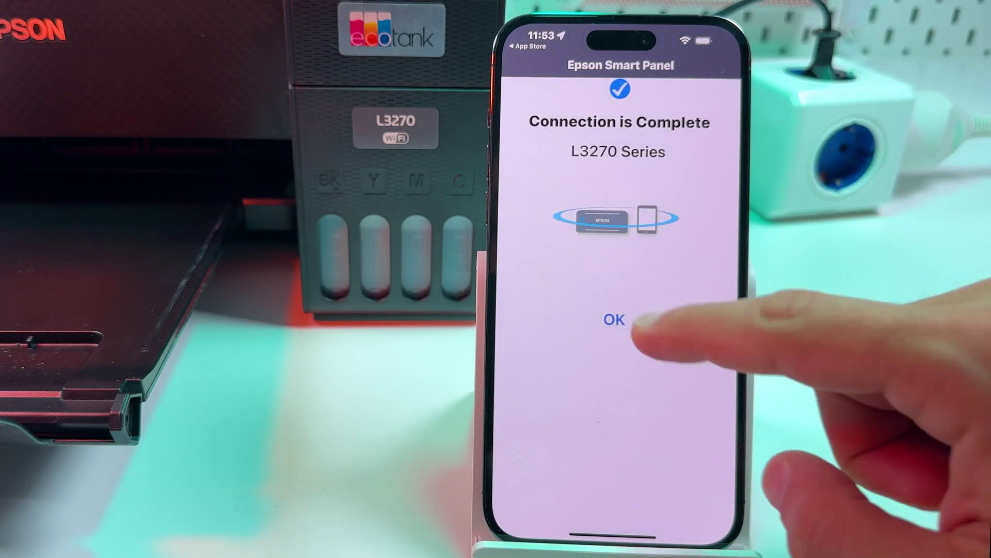
pyautogui.click(615, 319)
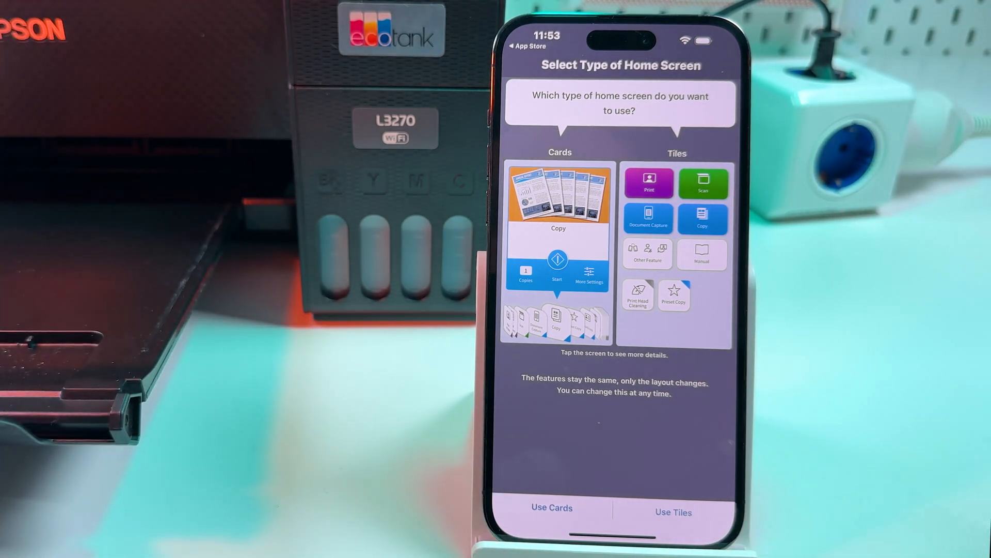
pyautogui.click(674, 512)
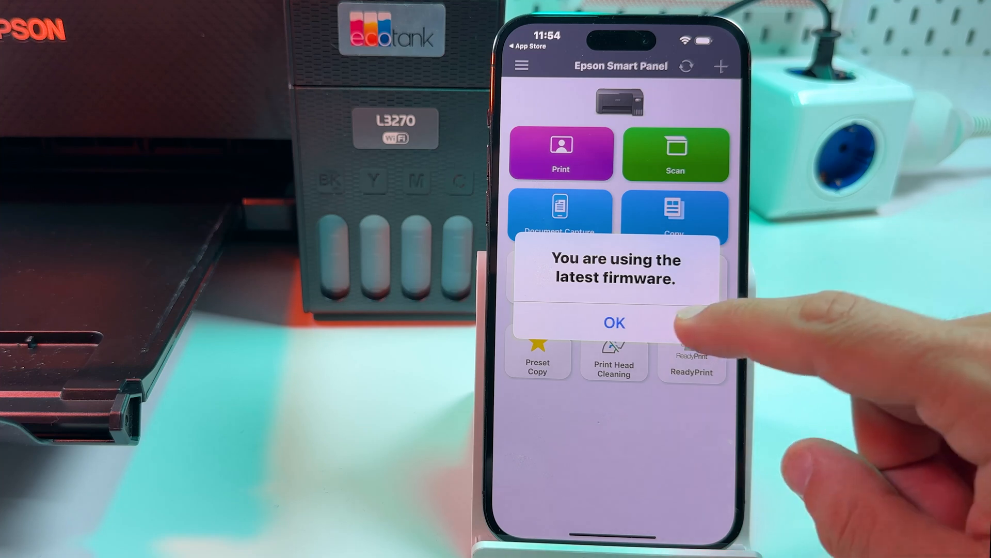
pyautogui.click(614, 323)
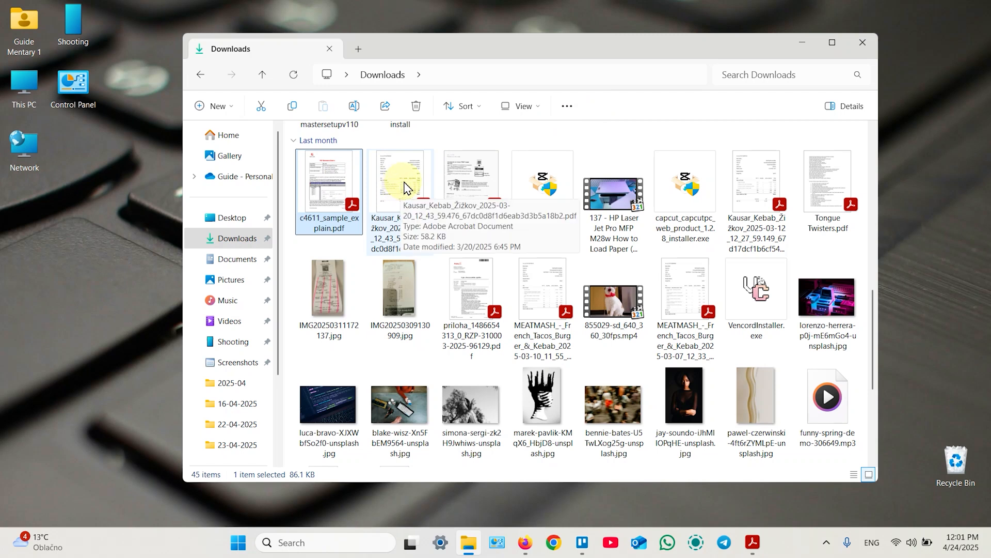
pyautogui.click(751, 542)
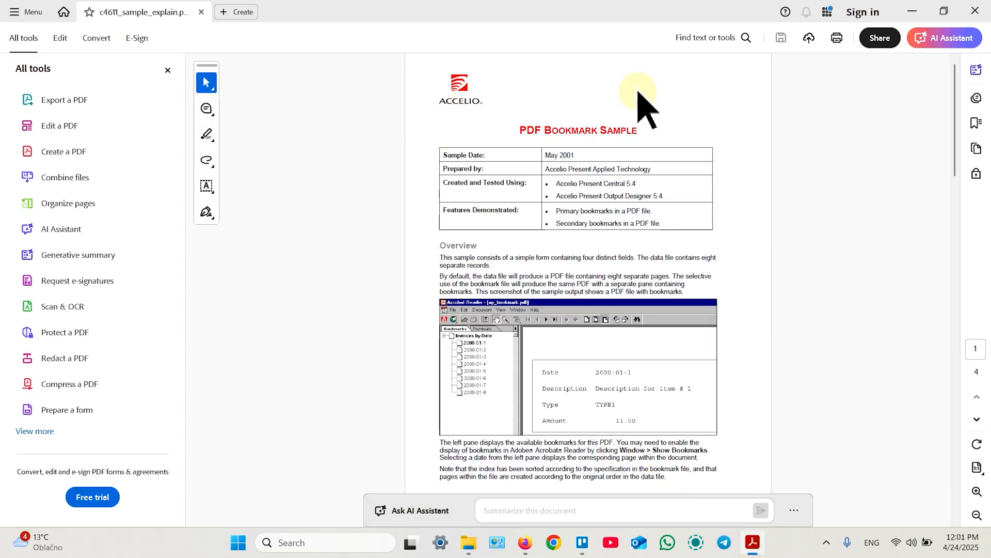
# In Acrobat's Print dialog choose the L3270 Series(Network) printer, one copy, pages 1–2.
pyautogui.click(23, 11)
pyautogui.moveTo(89, 239)
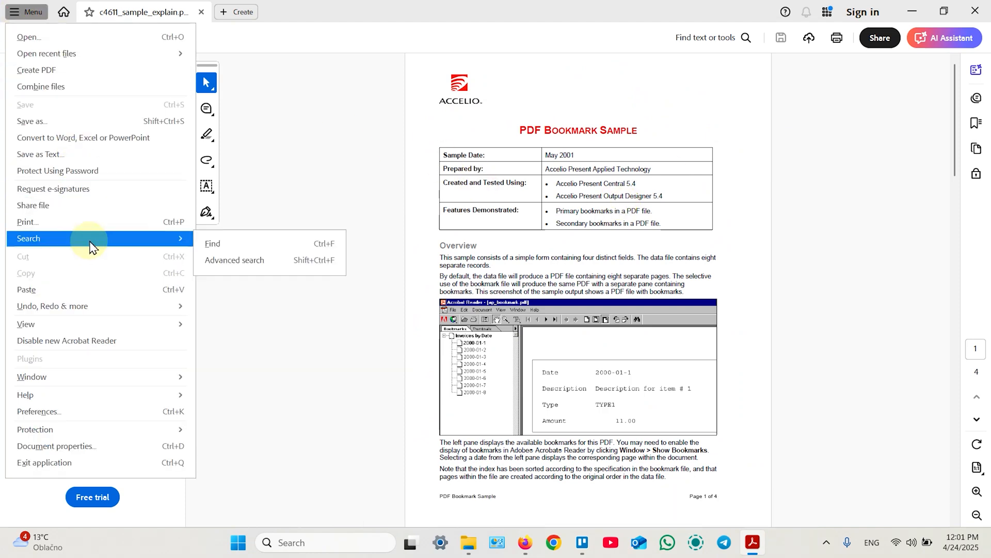
pyautogui.click(167, 223)
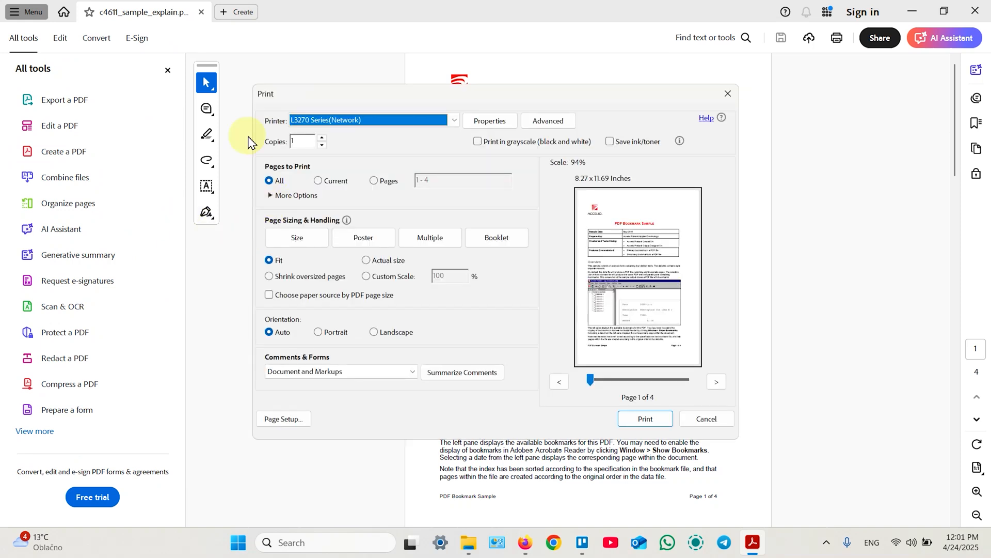
pyautogui.click(330, 122)
pyautogui.click(334, 146)
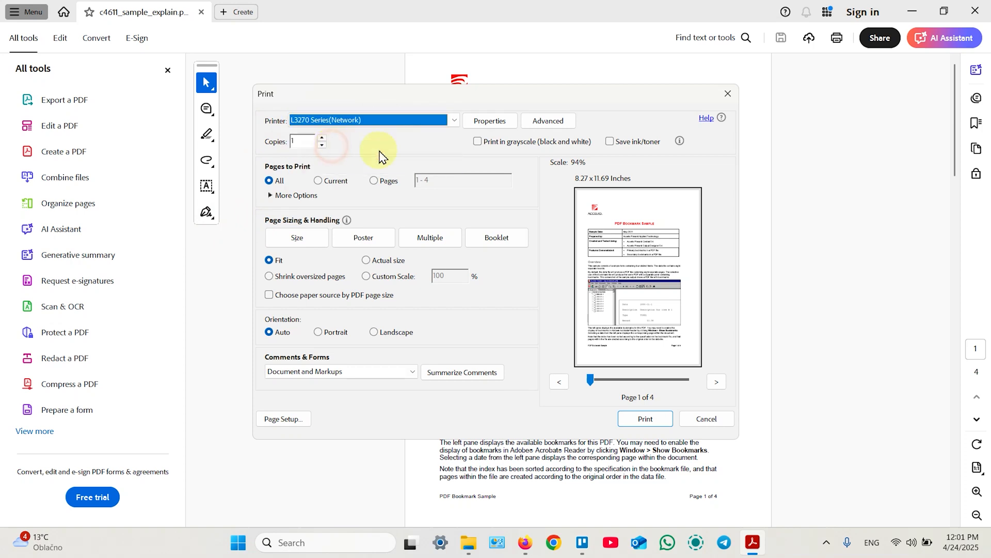
pyautogui.click(322, 144)
pyautogui.click(376, 181)
pyautogui.click(438, 176)
pyautogui.write('2')
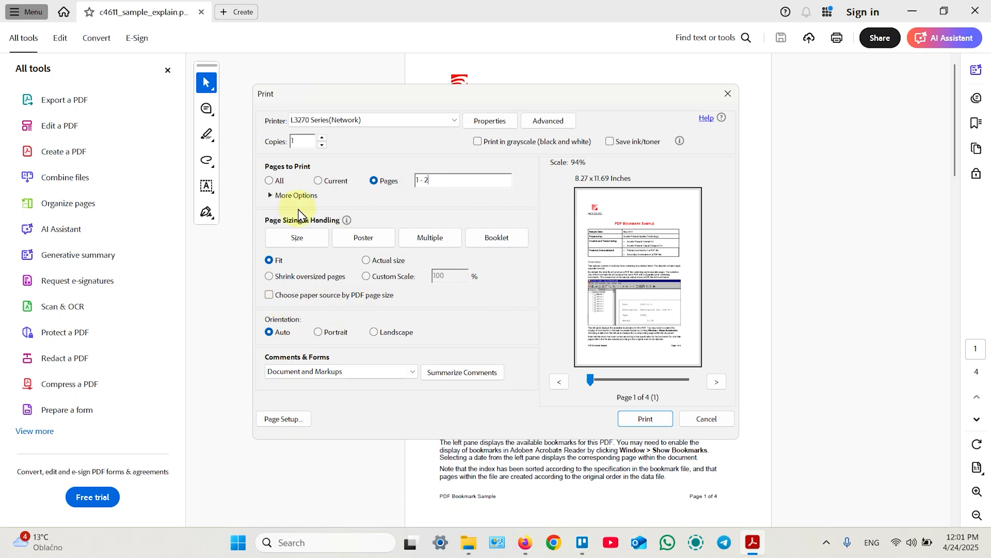
# Compare page sizing and orientation choices, settling on Actual size with automatic portrait/landscape.
pyautogui.click(269, 276)
pyautogui.click(365, 260)
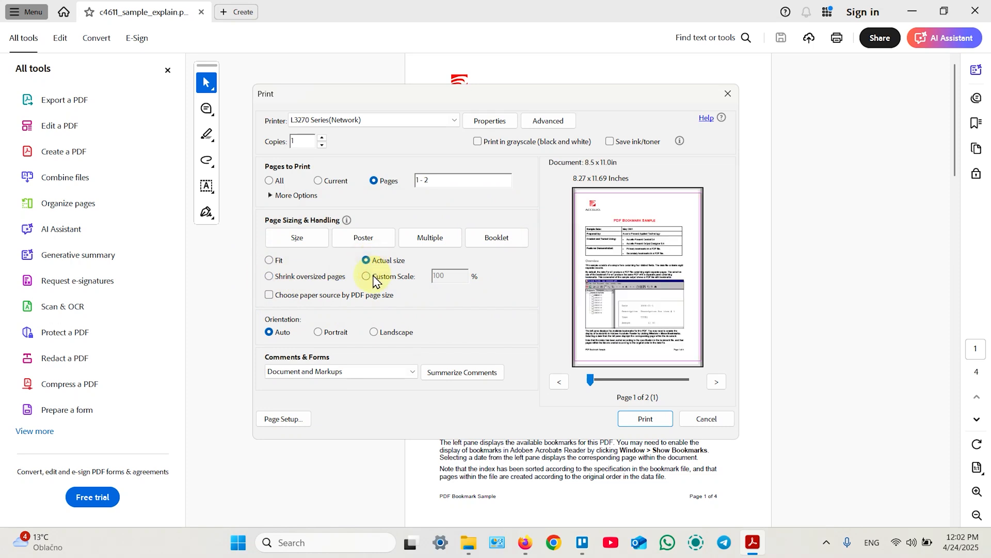
pyautogui.click(365, 276)
pyautogui.click(365, 261)
pyautogui.click(318, 332)
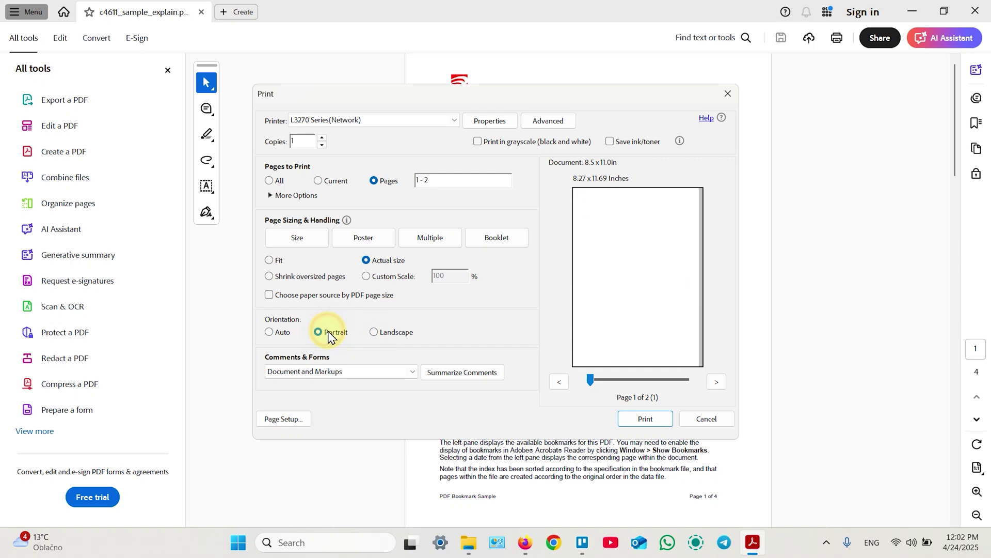
pyautogui.click(374, 333)
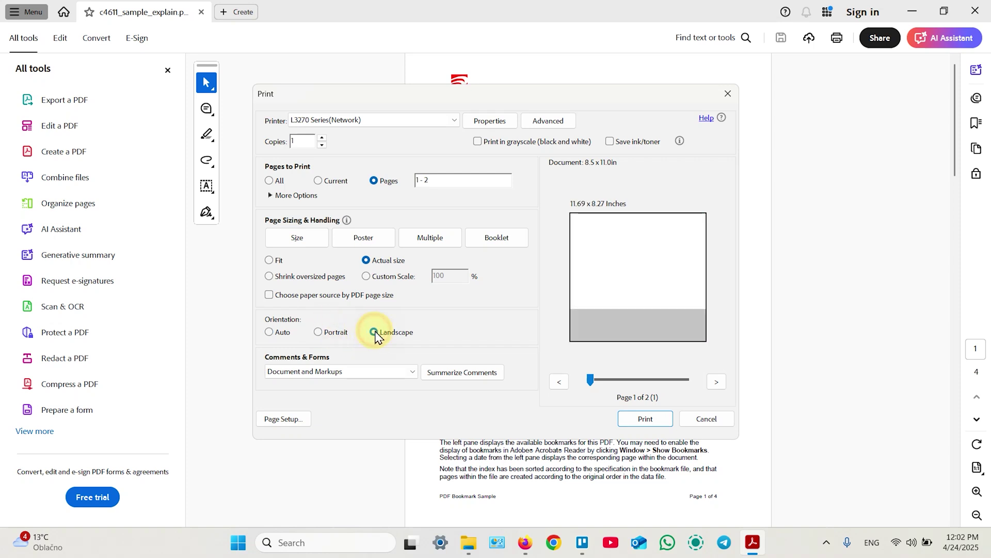
pyautogui.click(269, 332)
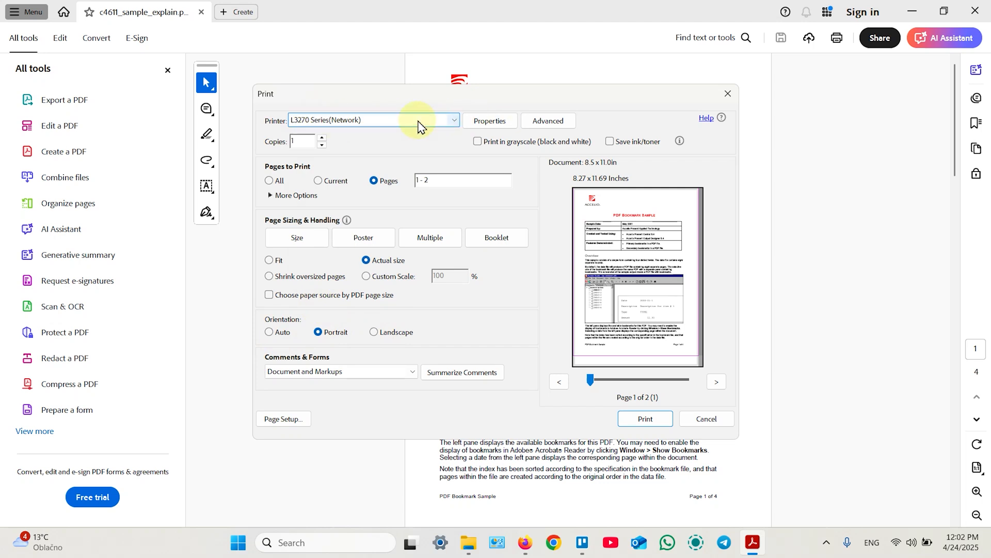
# In the L3270 driver properties keep the fast draft preset and set Document Size to A4.
pyautogui.click(489, 120)
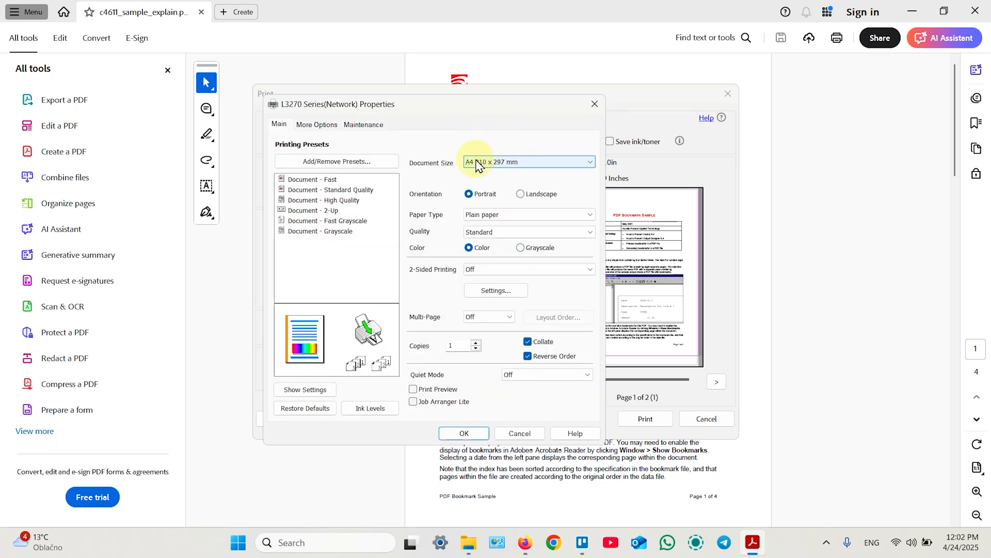
pyautogui.click(319, 180)
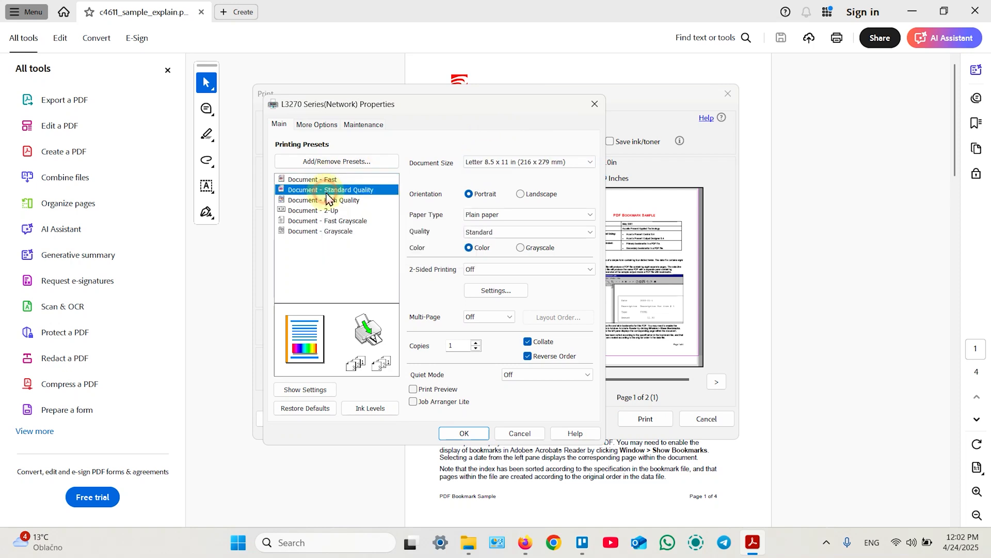
pyautogui.click(324, 200)
pyautogui.click(339, 220)
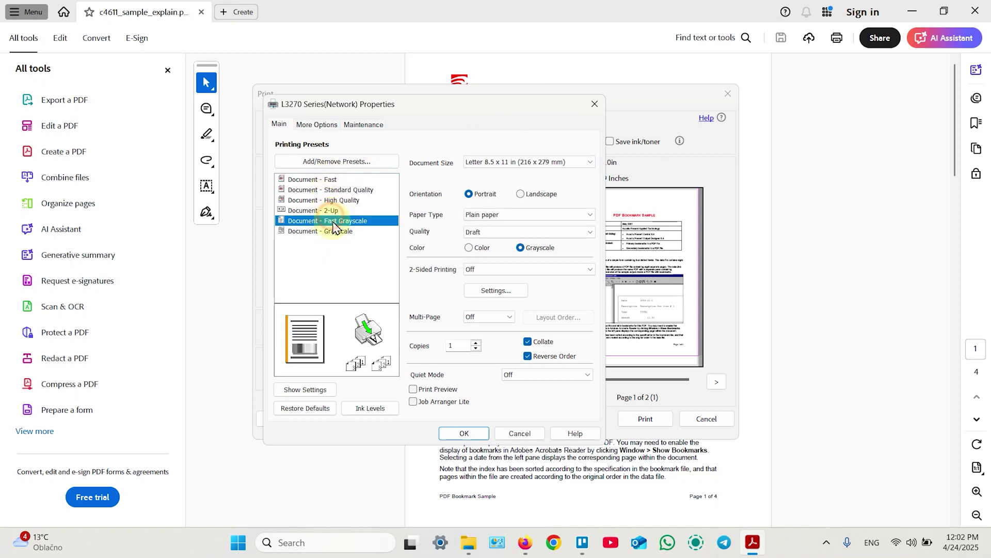
pyautogui.click(313, 178)
pyautogui.click(527, 161)
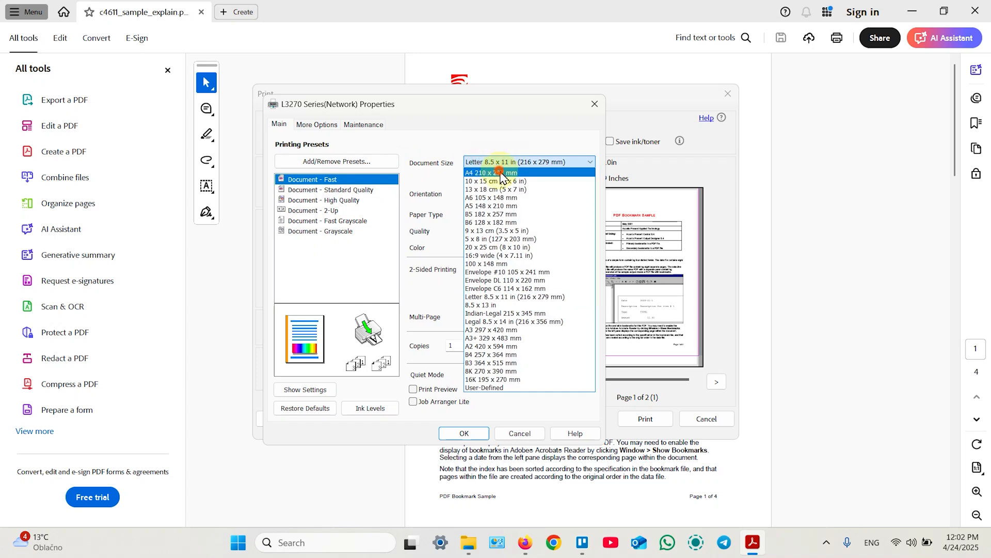
pyautogui.click(500, 172)
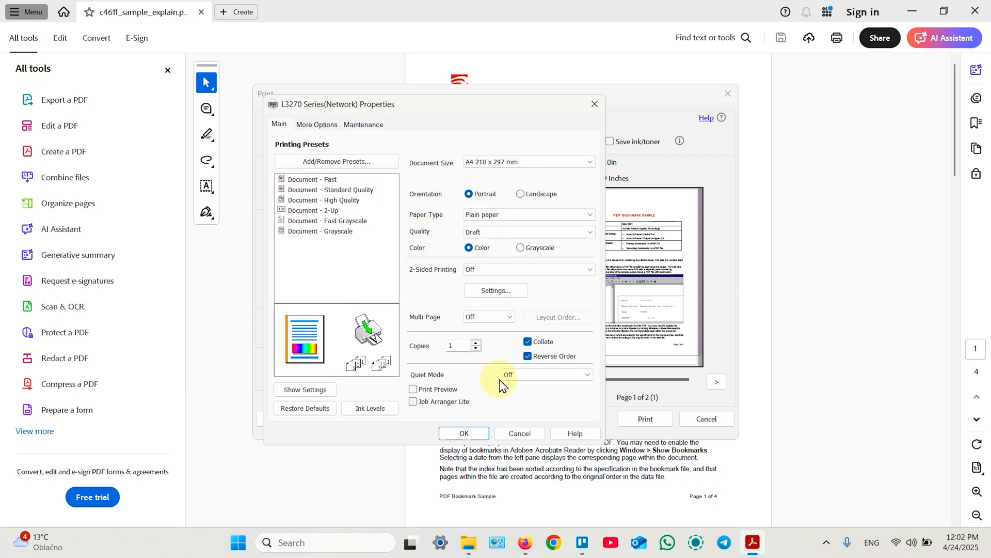
# Review the More Options and Maintenance pages and return to the Main settings.
pyautogui.click(317, 125)
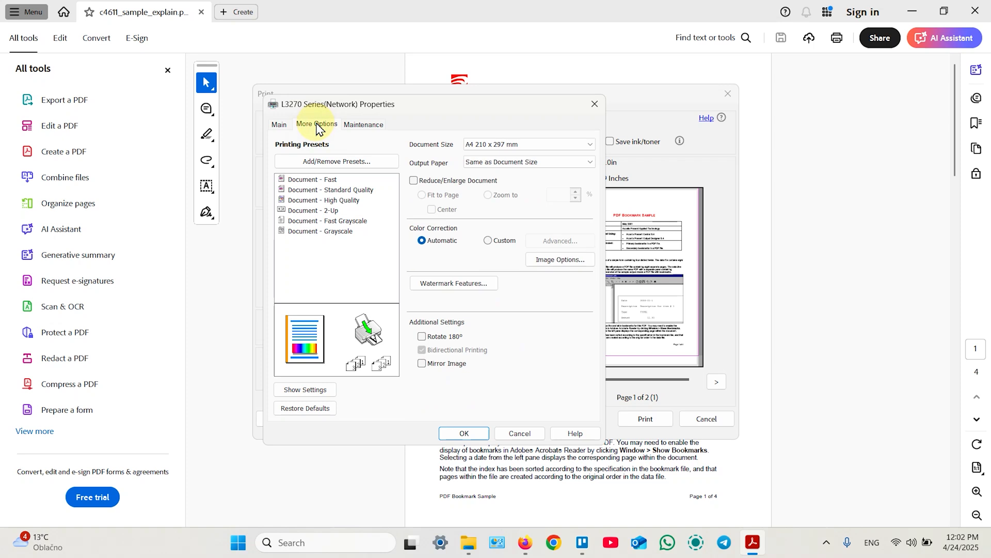
pyautogui.click(362, 124)
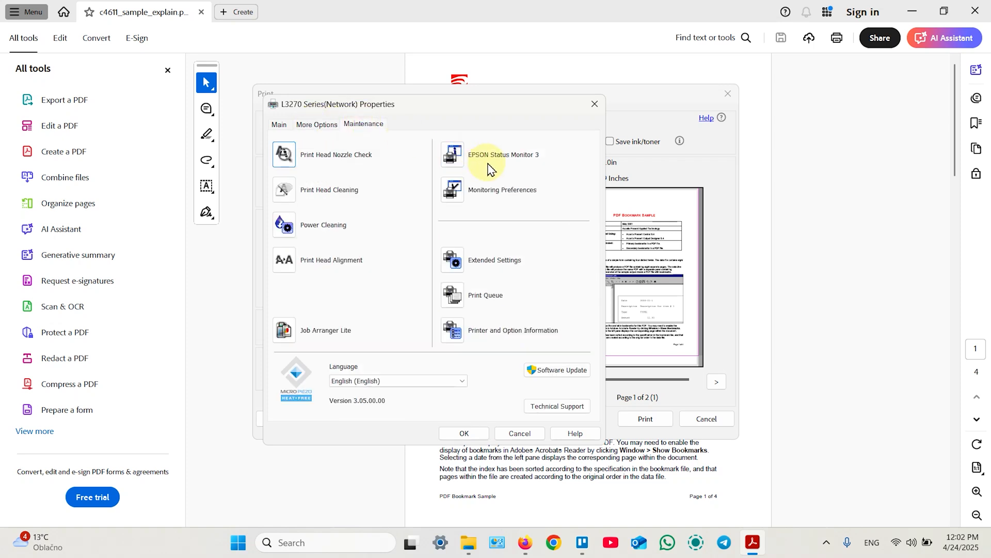
pyautogui.click(280, 124)
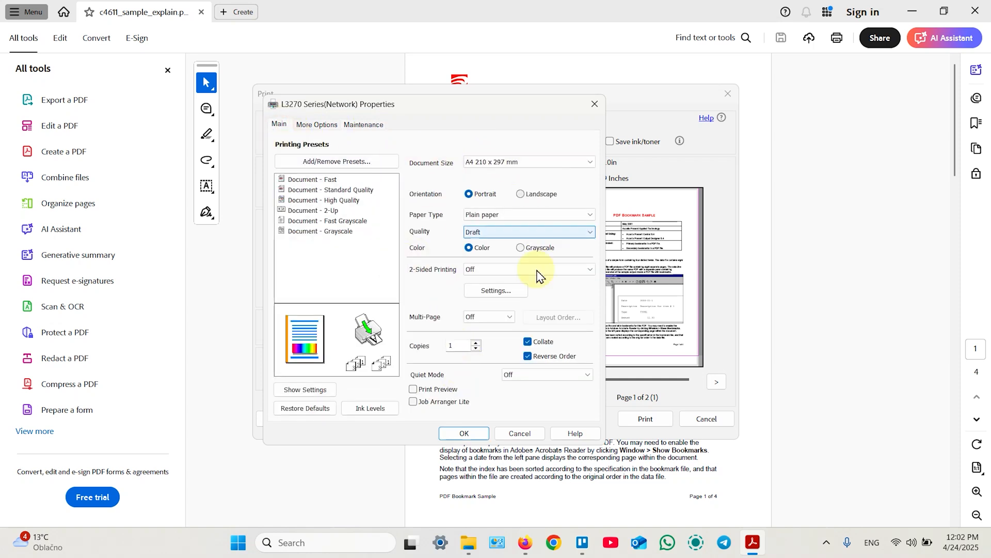
# Confirm the printer properties and send pages 1–2 to the L3270 printer.
pyautogui.click(464, 434)
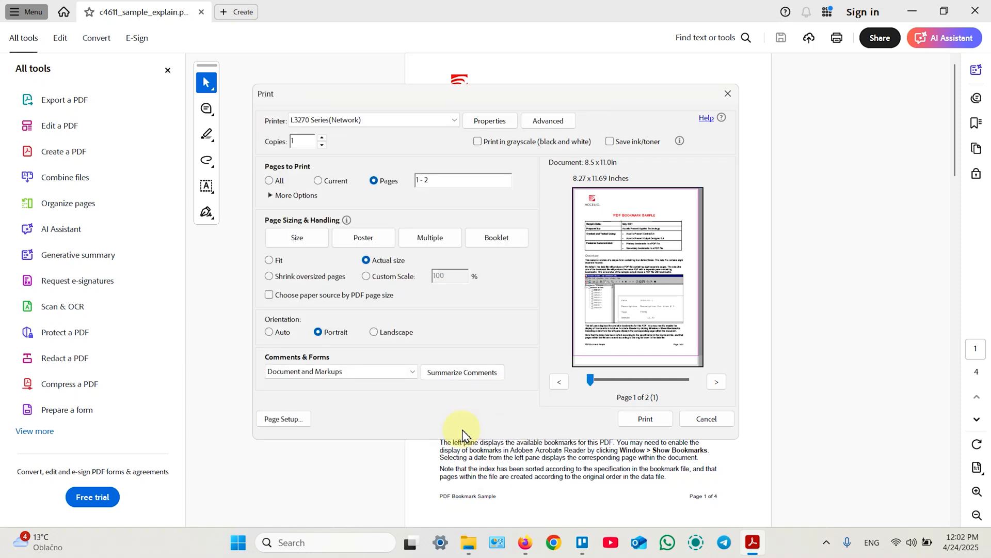
pyautogui.click(645, 420)
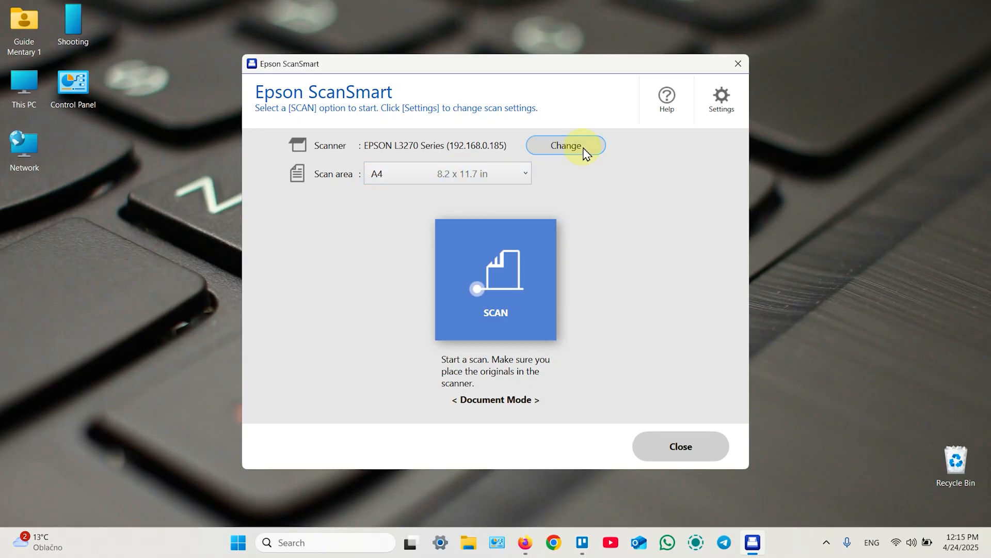
# Keep A4 as the ScanSmart scan area and go into the settings window.
pyautogui.click(444, 174)
pyautogui.click(612, 170)
pyautogui.click(724, 96)
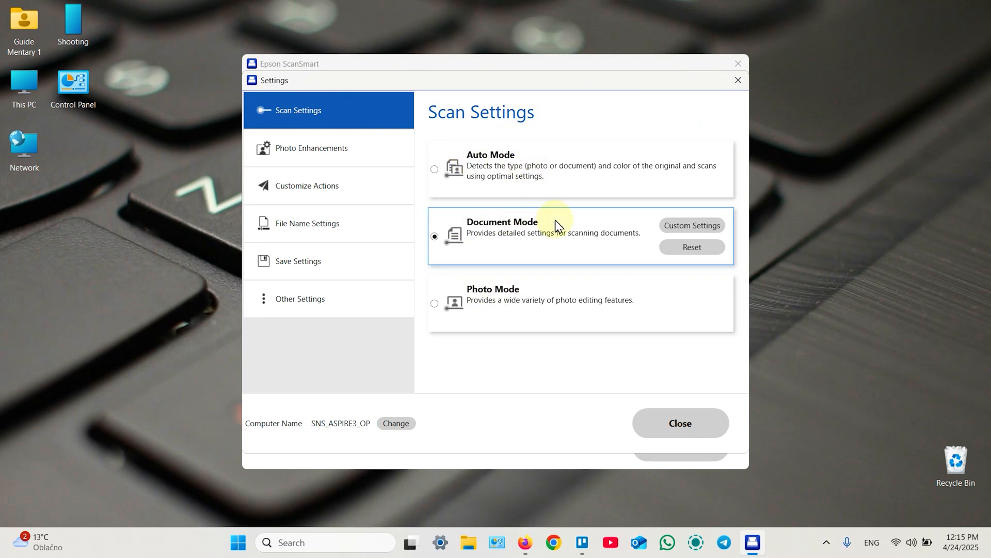
# In Document Mode custom settings keep scanner glass source, A4 size, image type and 300 dpi.
pyautogui.click(712, 225)
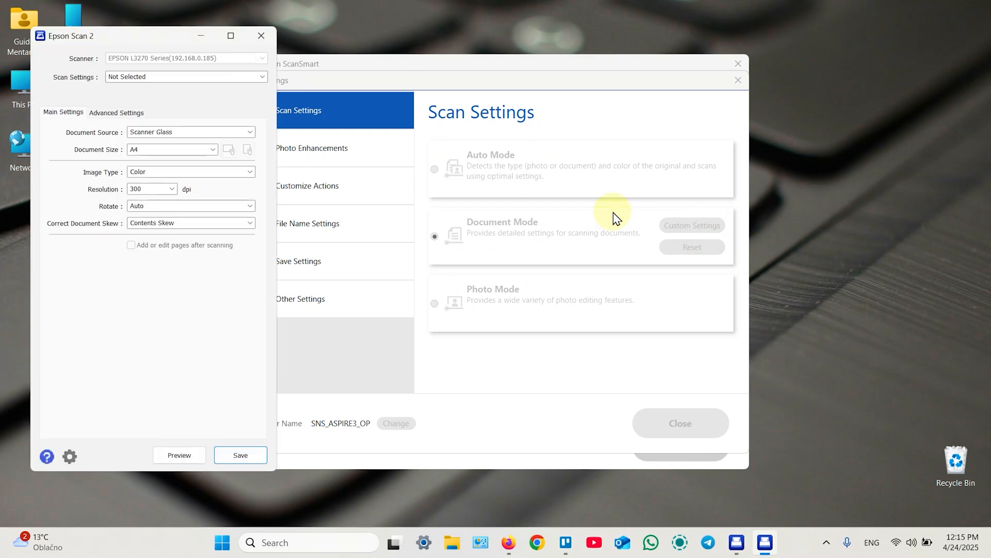
pyautogui.click(171, 133)
pyautogui.click(161, 146)
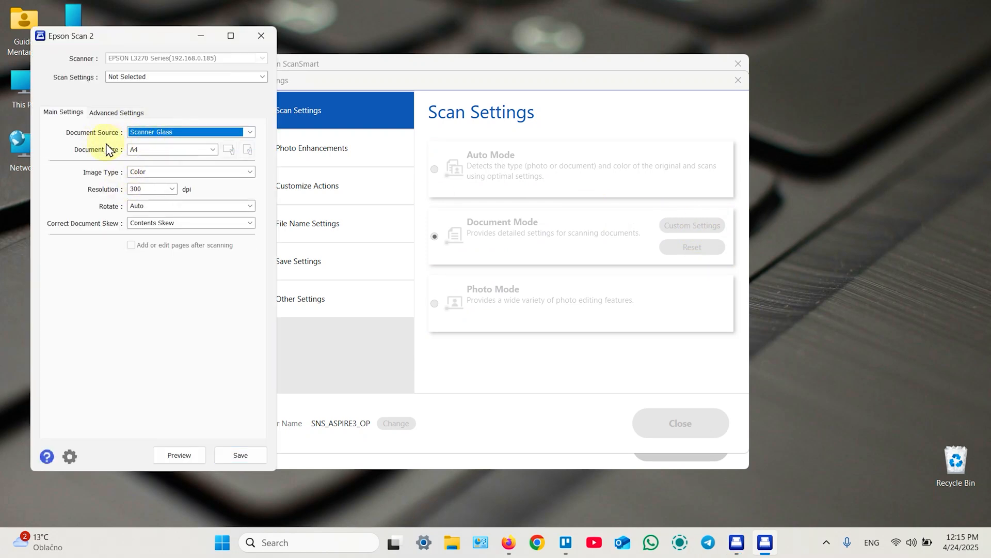
pyautogui.click(157, 150)
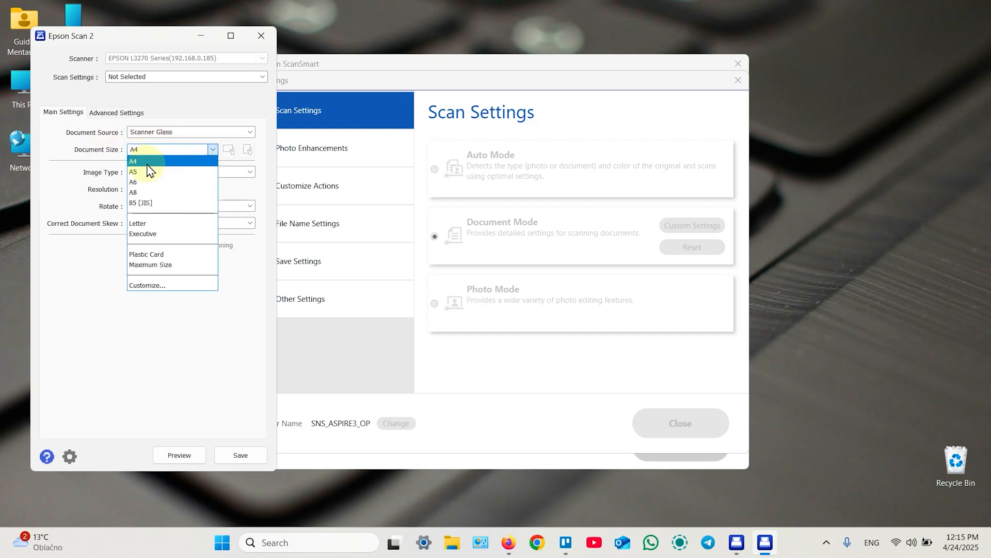
pyautogui.click(154, 159)
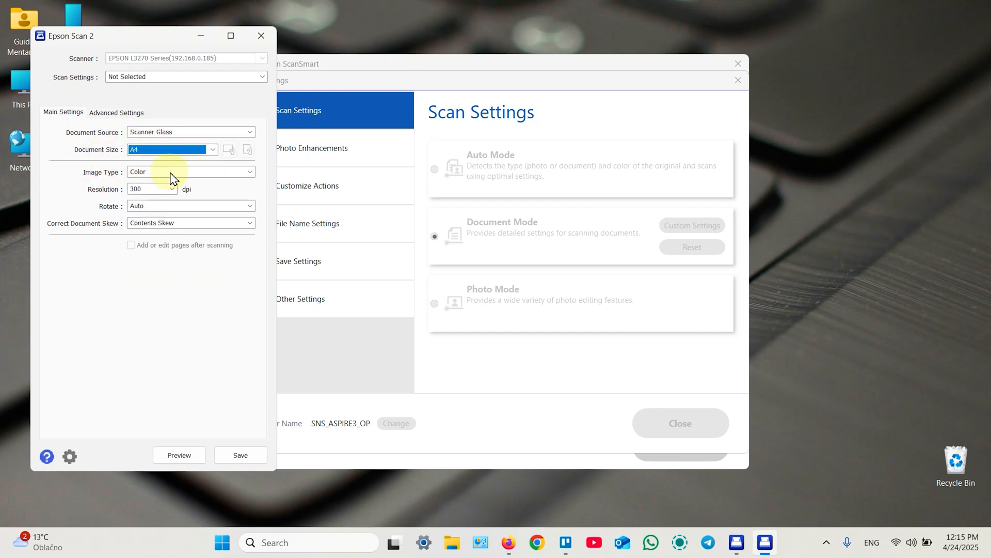
pyautogui.click(170, 172)
pyautogui.click(173, 189)
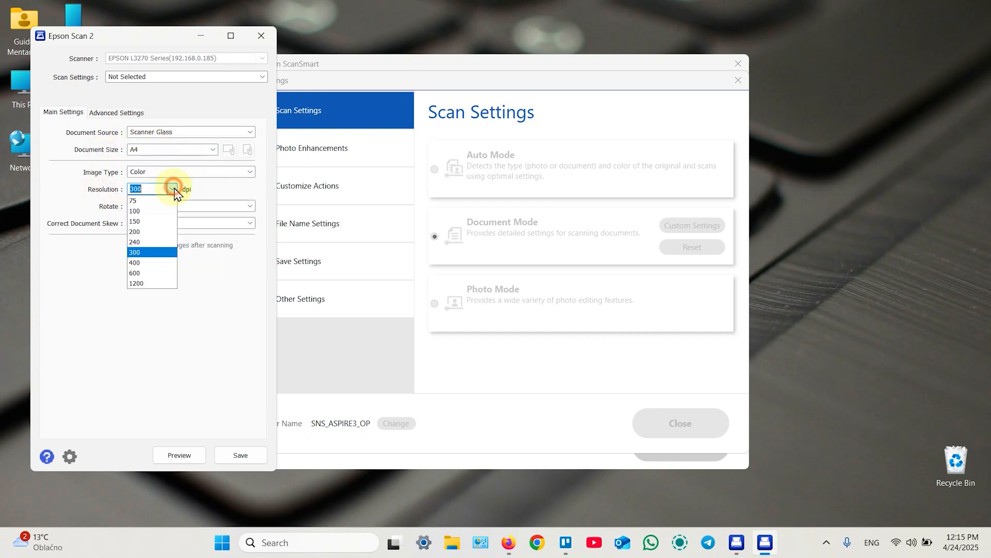
pyautogui.click(162, 306)
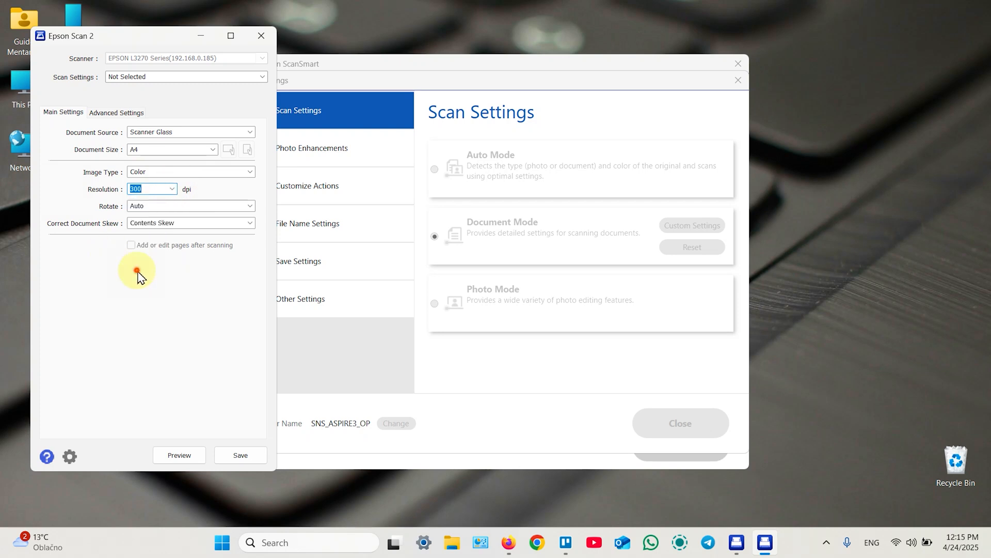
# Set rotation to Auto, review Advanced Settings and the preset list, then save the custom settings.
pyautogui.click(250, 206)
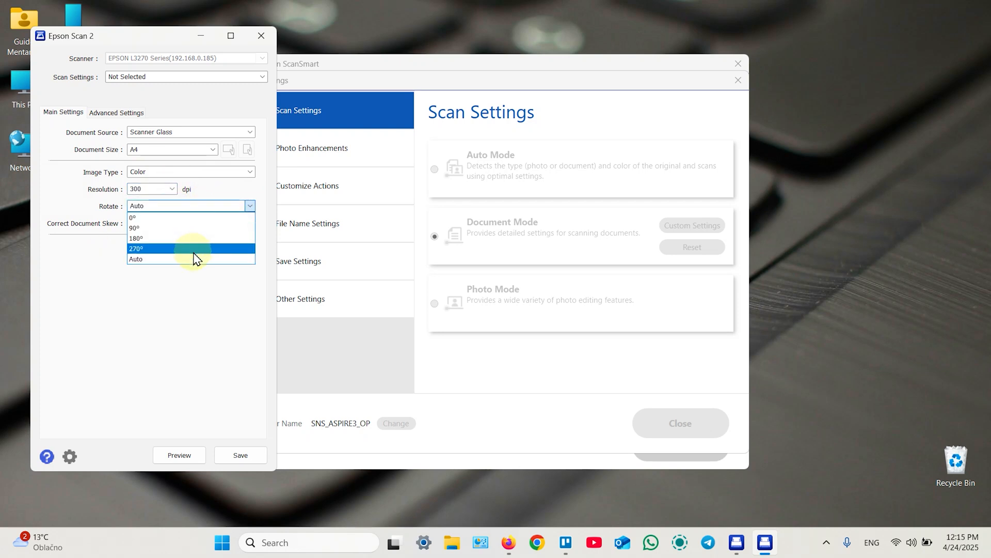
pyautogui.click(185, 217)
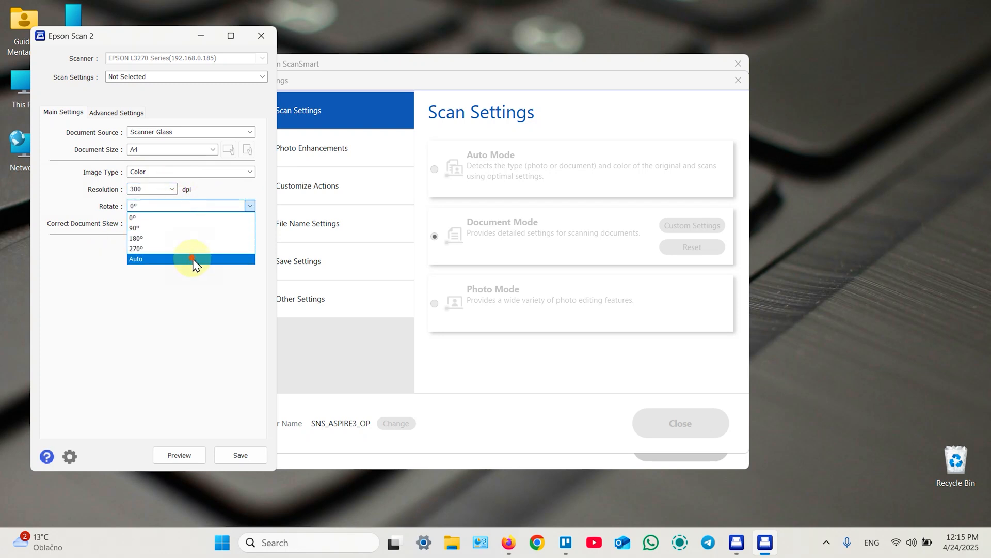
pyautogui.click(194, 258)
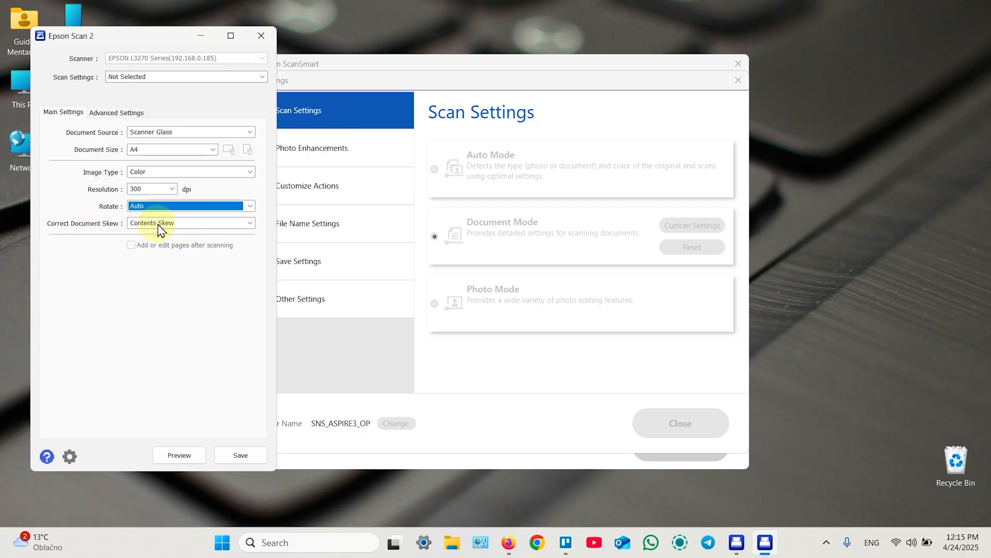
pyautogui.click(109, 115)
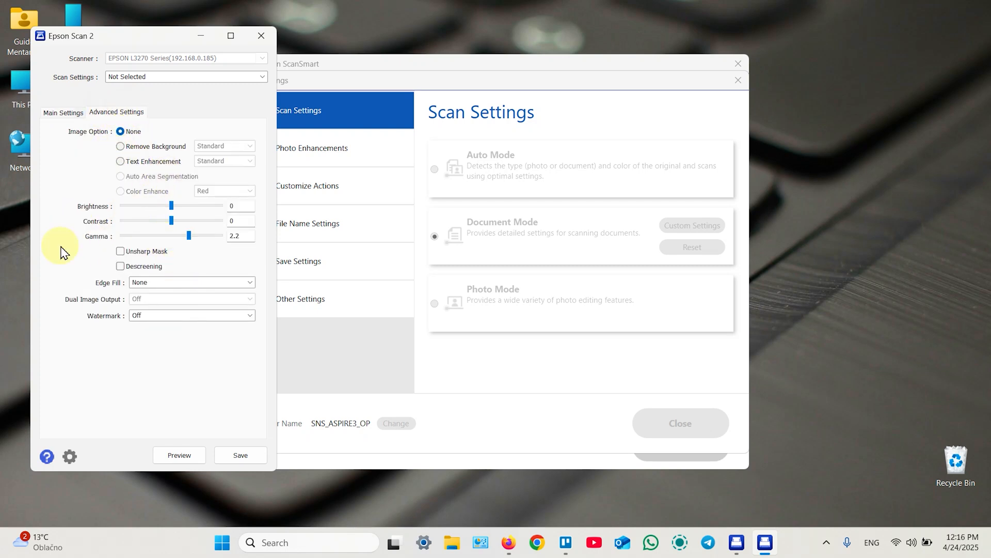
pyautogui.click(63, 115)
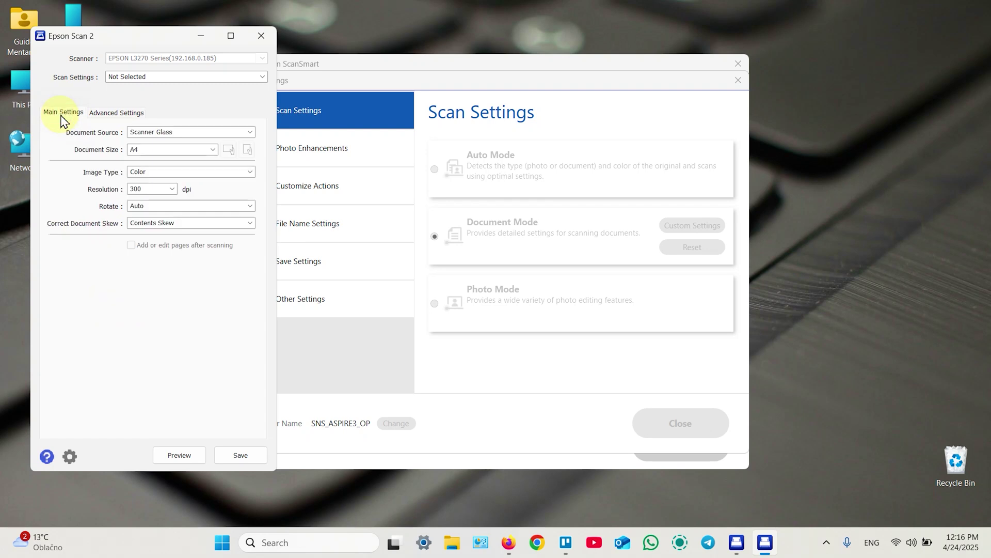
pyautogui.click(143, 77)
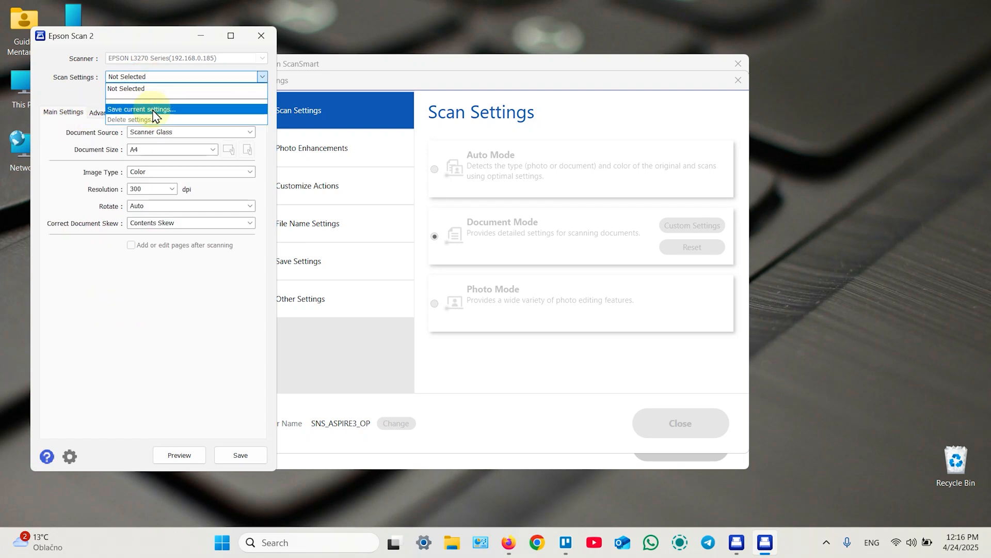
pyautogui.click(77, 97)
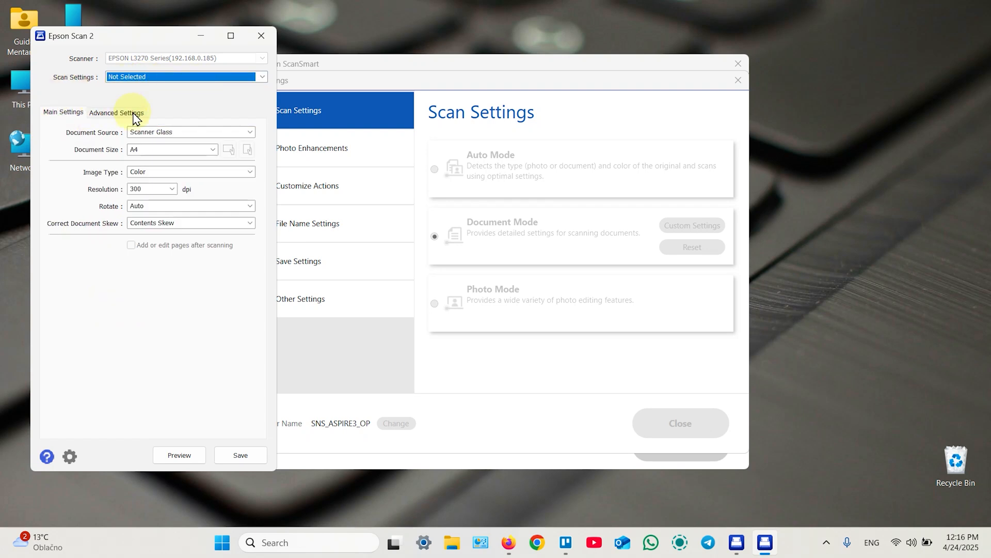
pyautogui.click(241, 459)
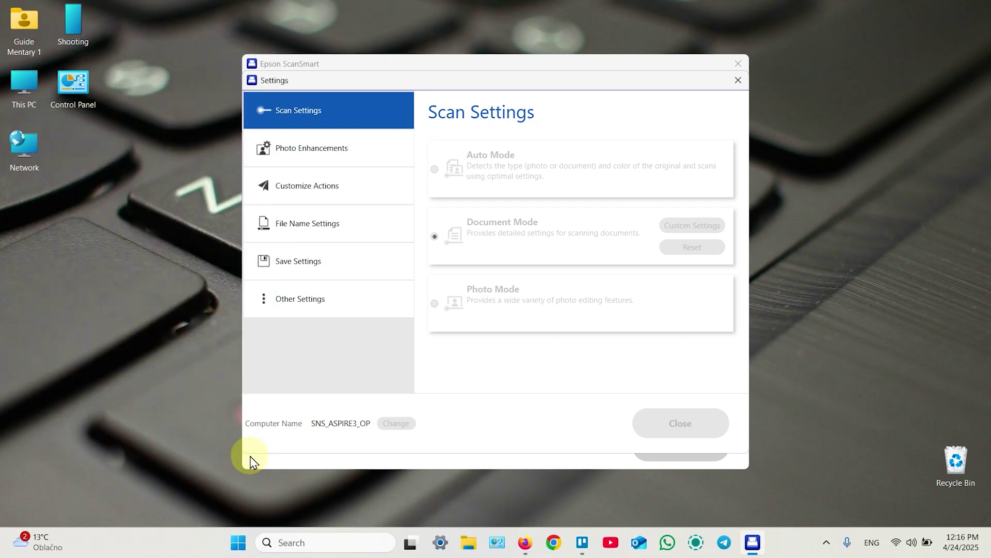
# Review the Photo Enhancements, Customize Actions, File Name and Save Settings pages.
pyautogui.click(304, 150)
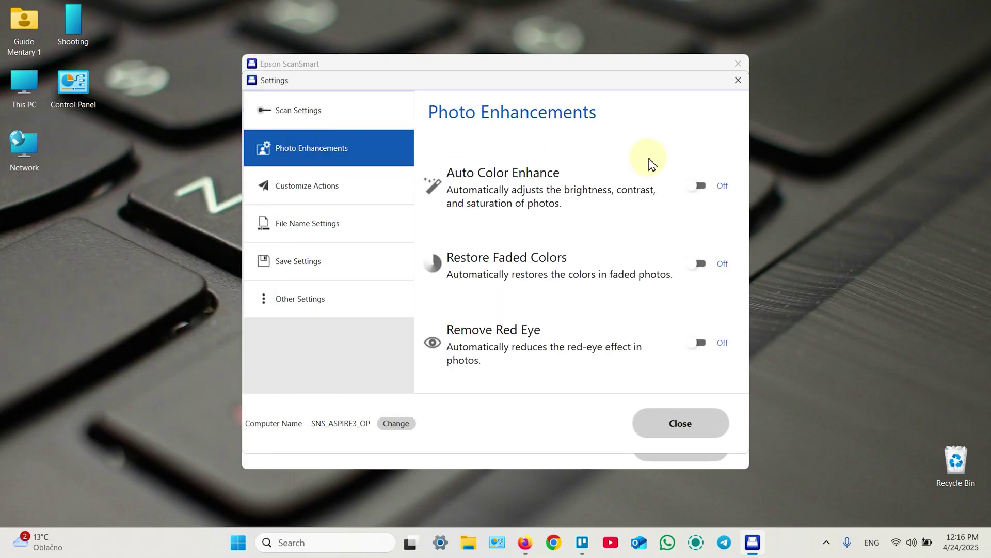
pyautogui.click(310, 186)
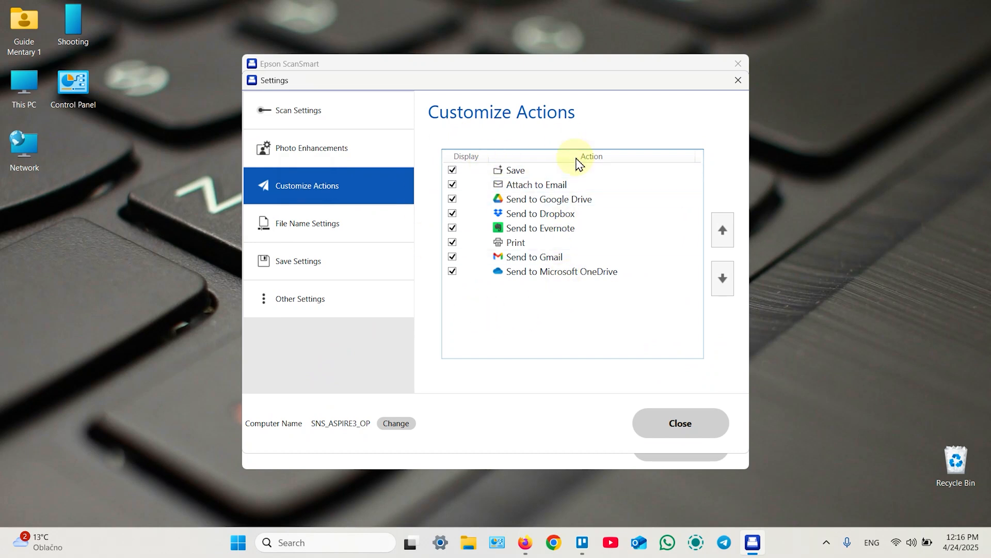
pyautogui.click(296, 229)
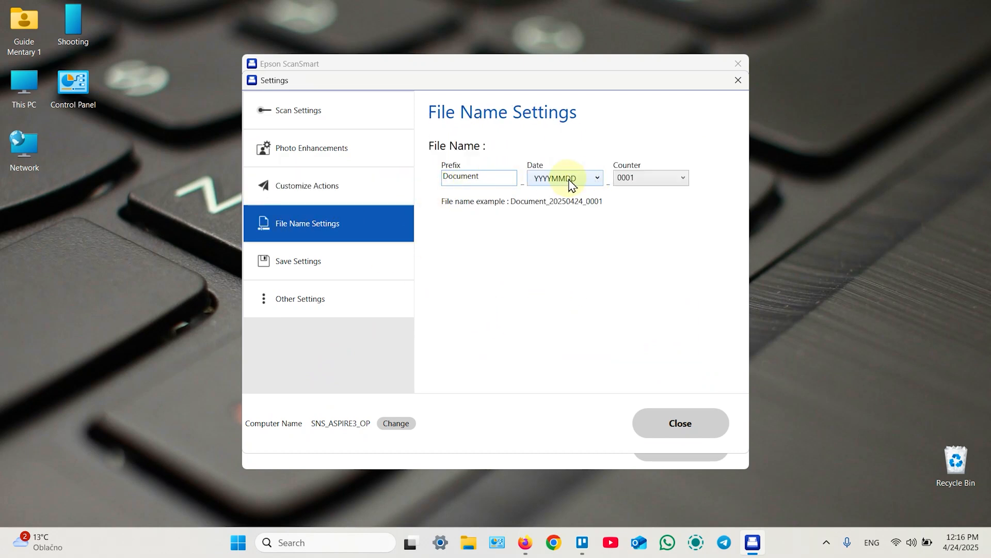
pyautogui.click(294, 267)
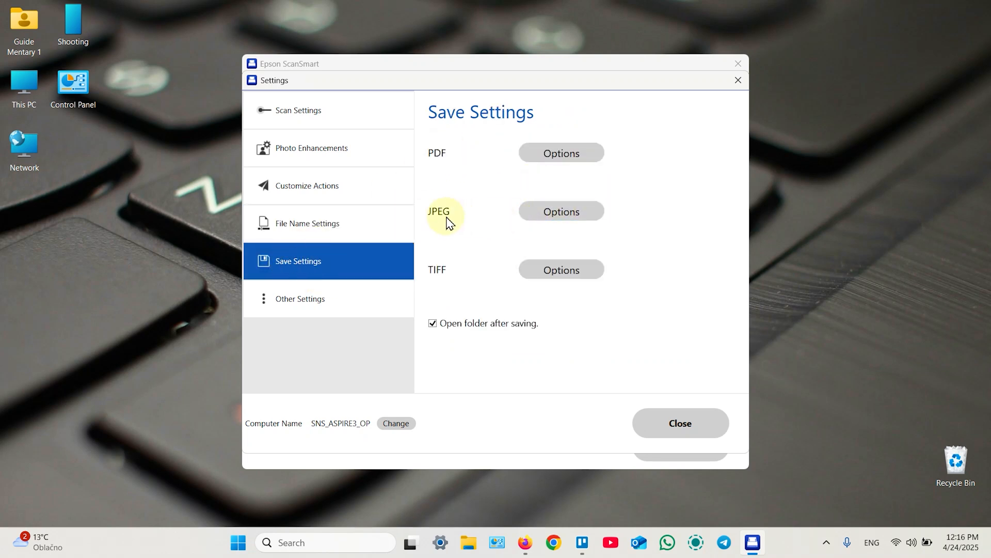
# Check the PDF Options tabs without changes, view Other Settings, and close the settings window.
pyautogui.click(568, 155)
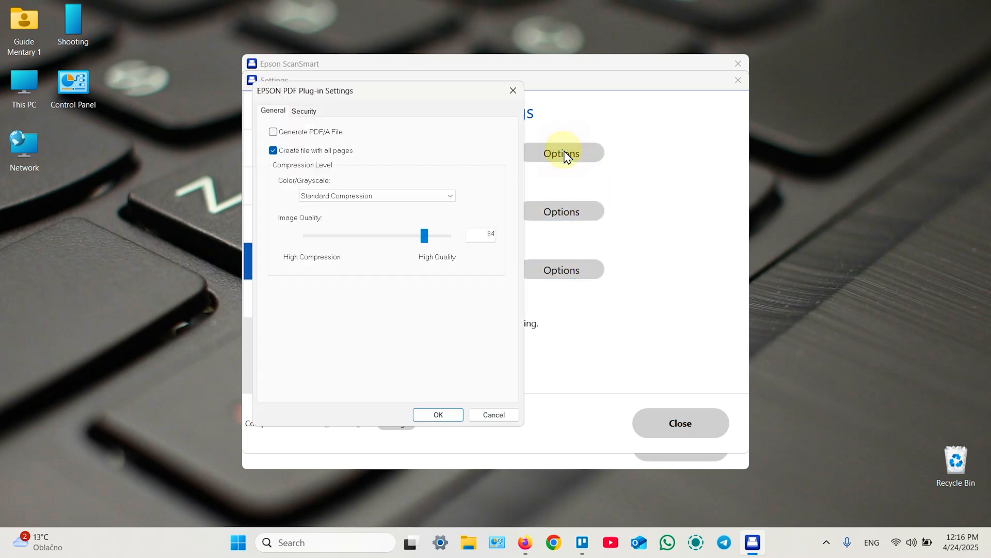
pyautogui.click(305, 111)
pyautogui.click(273, 111)
pyautogui.click(305, 111)
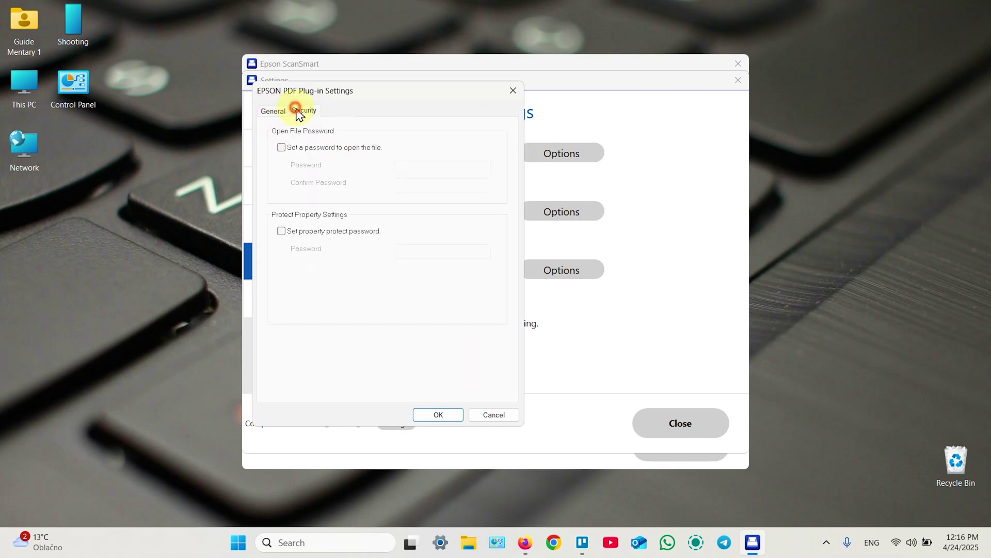
pyautogui.click(437, 414)
pyautogui.click(310, 298)
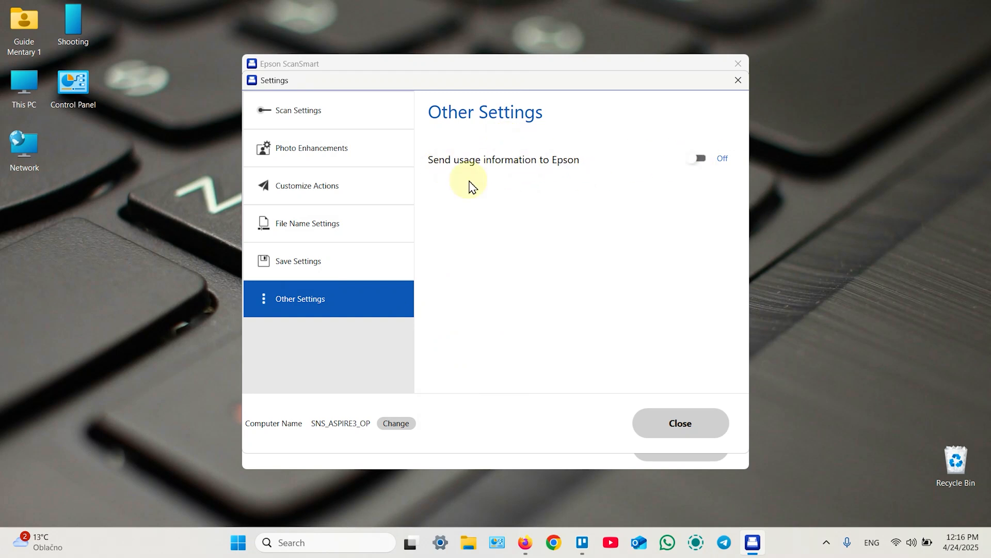
pyautogui.click(680, 423)
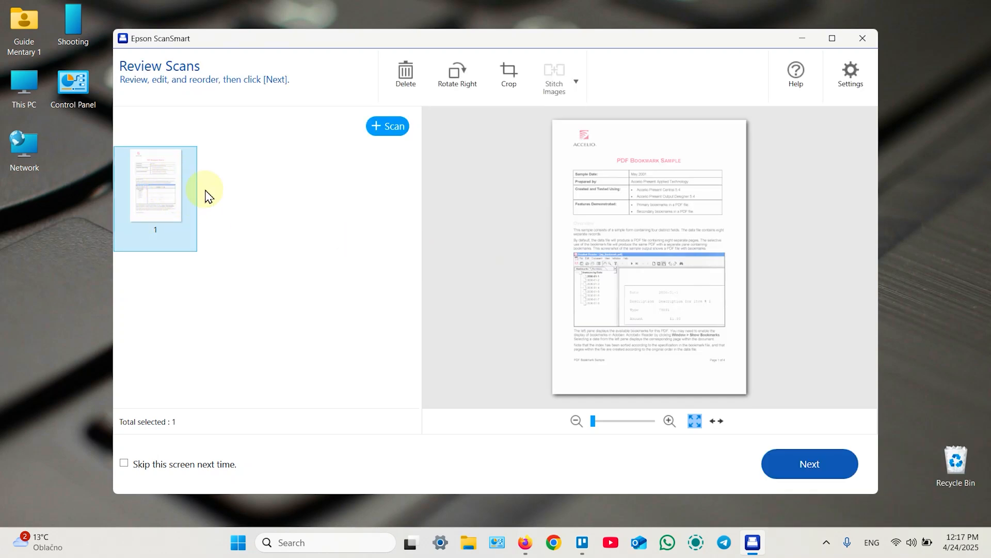
# Glance at Document Mode settings, then scan a second page into the document and select it.
pyautogui.click(850, 74)
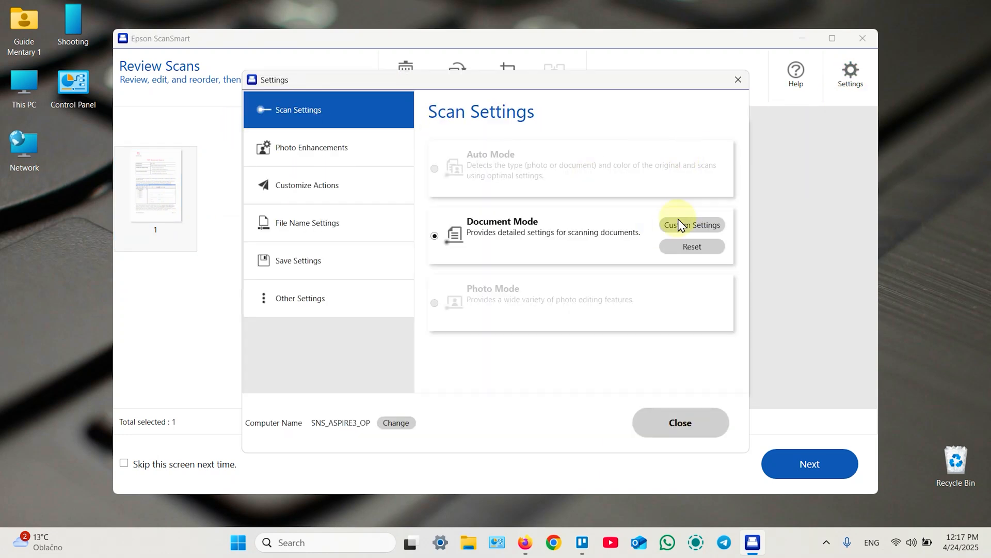
pyautogui.click(692, 224)
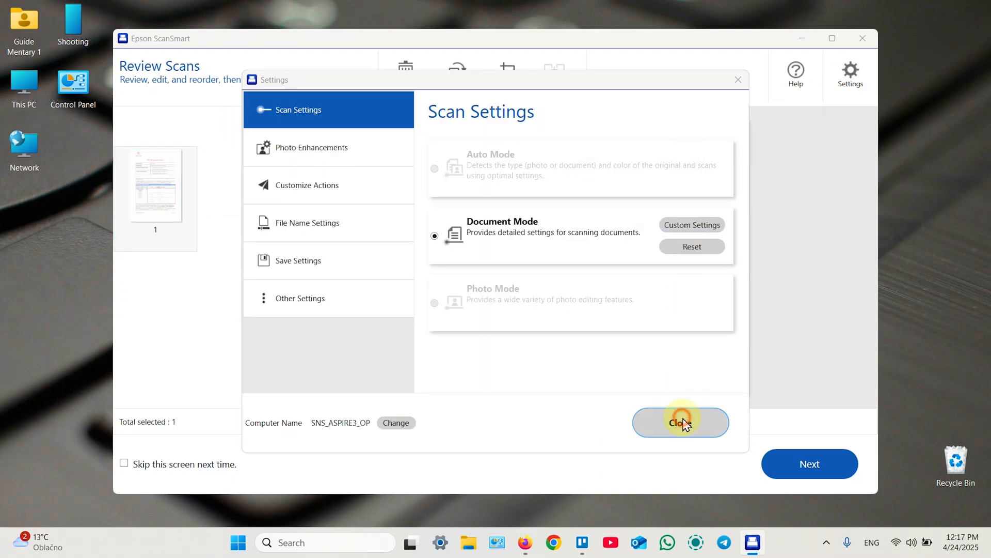
pyautogui.click(680, 422)
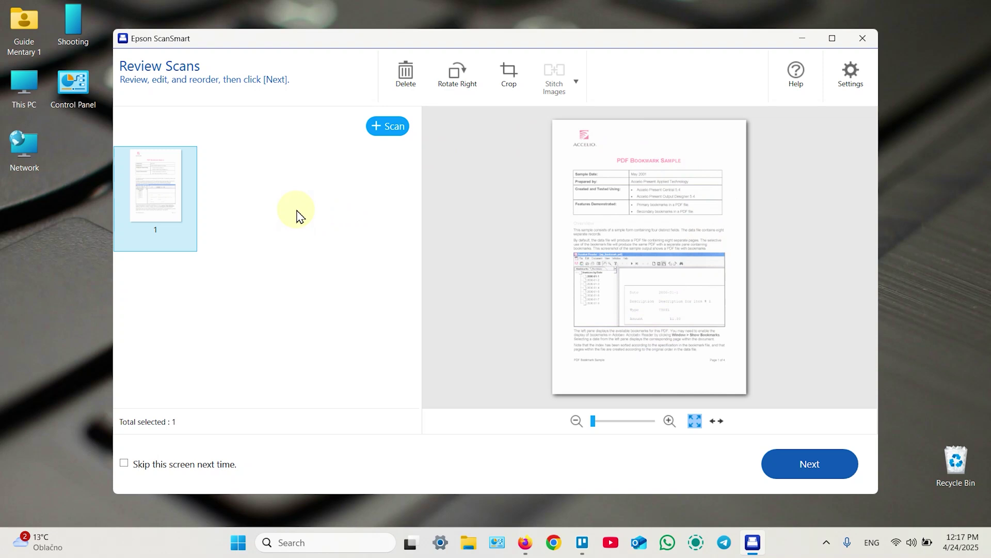
pyautogui.click(390, 128)
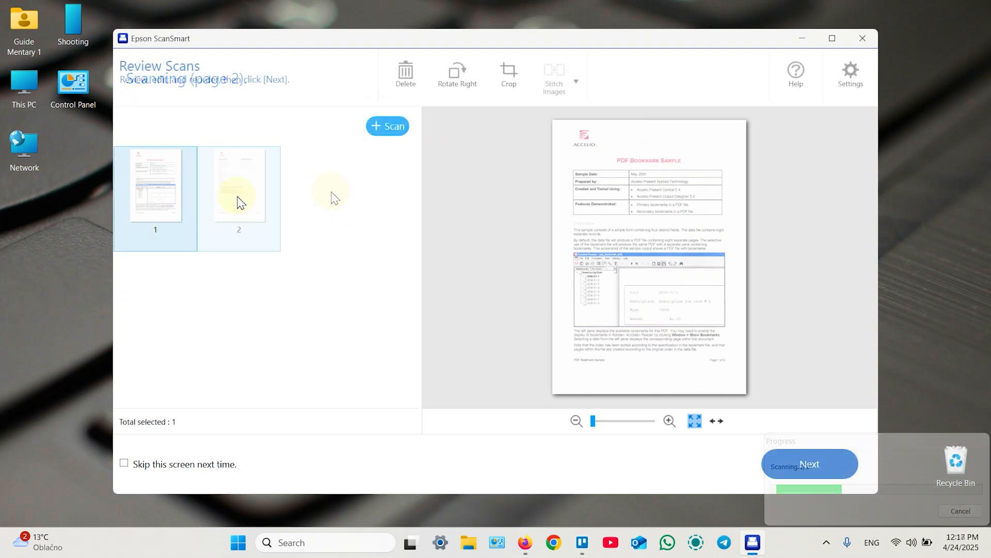
pyautogui.click(240, 199)
# Rearrange the two thumbnails back to order 1, 2 and select page 2 for editing.
pyautogui.moveTo(155, 189); pyautogui.dragTo(250, 194)
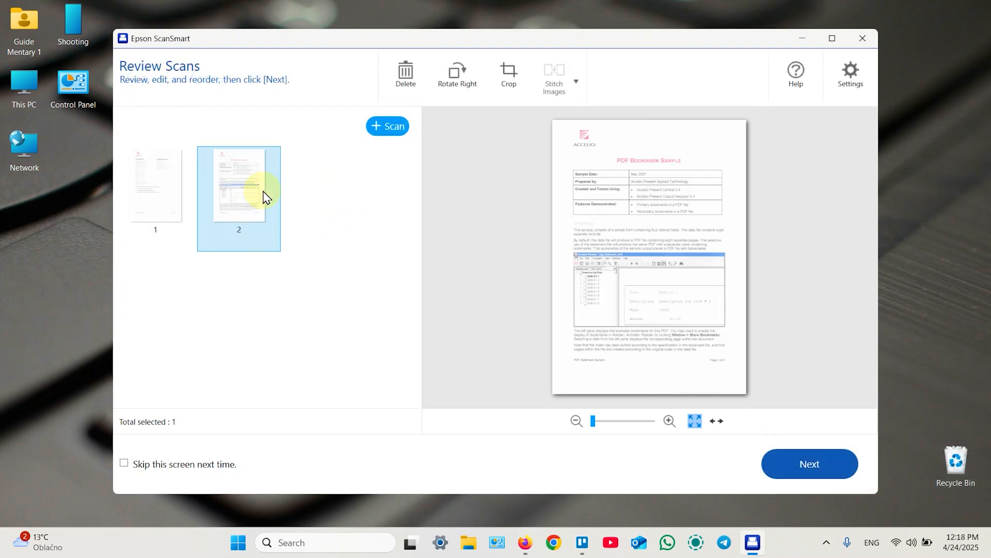
pyautogui.moveTo(155, 186); pyautogui.dragTo(243, 190)
pyautogui.moveTo(179, 186); pyautogui.dragTo(249, 190)
pyautogui.moveTo(155, 186); pyautogui.dragTo(252, 192)
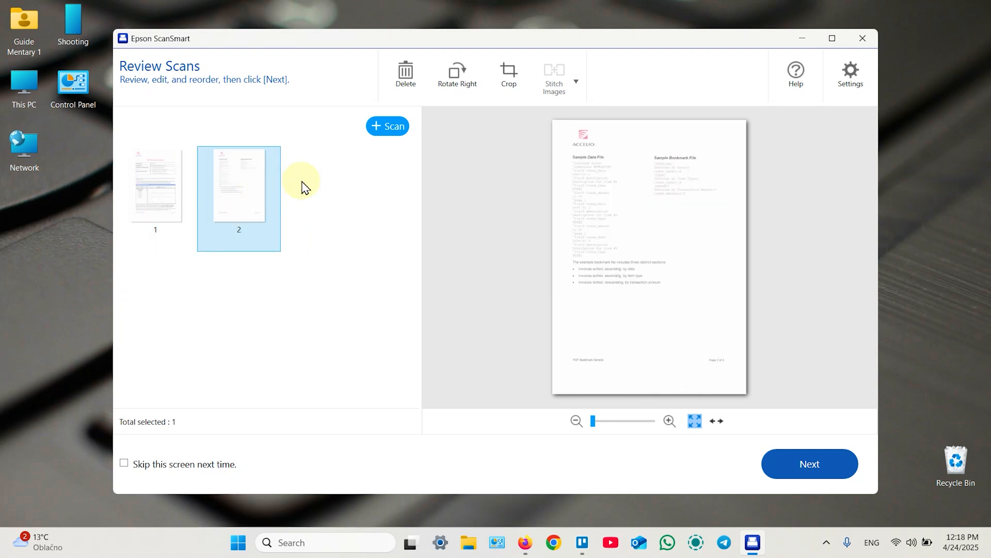
pyautogui.click(154, 186)
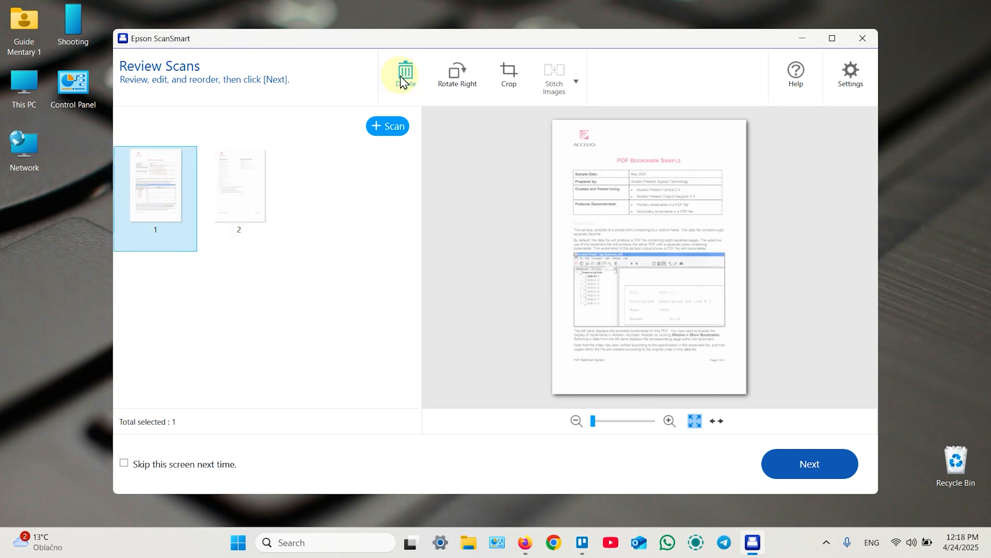
pyautogui.click(228, 194)
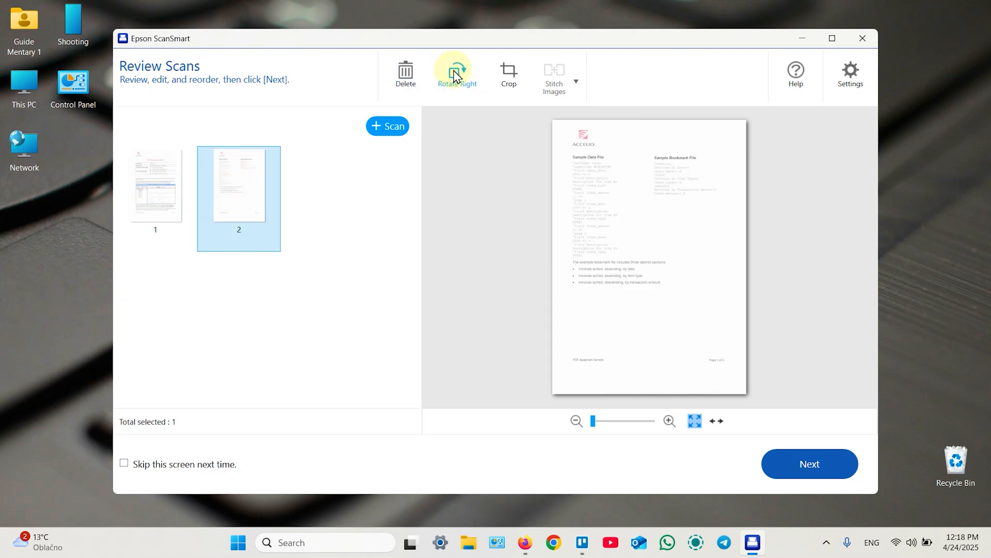
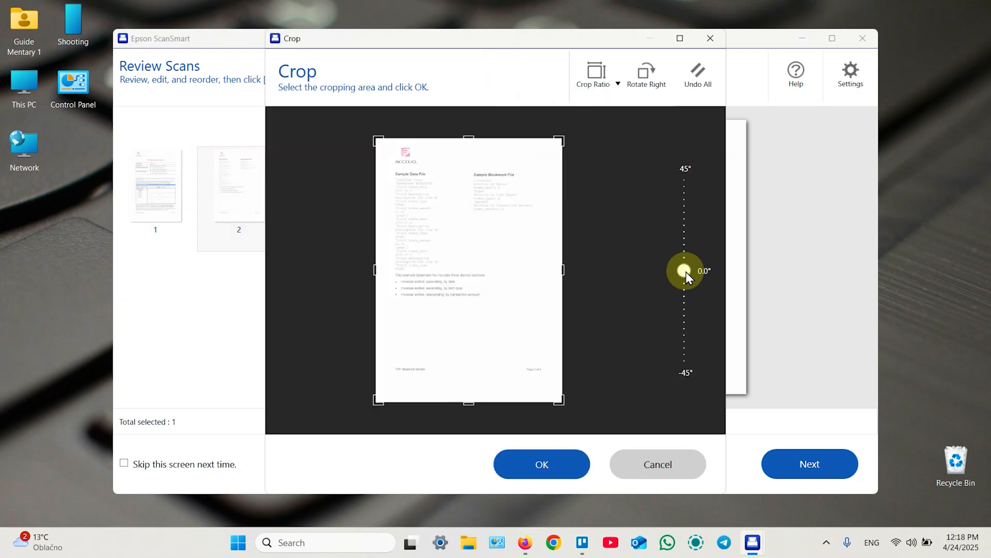
# Straighten page 2 by about 12 degrees, reposition it in the crop box, and apply the crop, accepting it cannot be undone.
pyautogui.moveTo(686, 272)
pyautogui.mouseDown()
pyautogui.moveTo(687, 235)
pyautogui.moveTo(684, 244)
pyautogui.mouseUp()
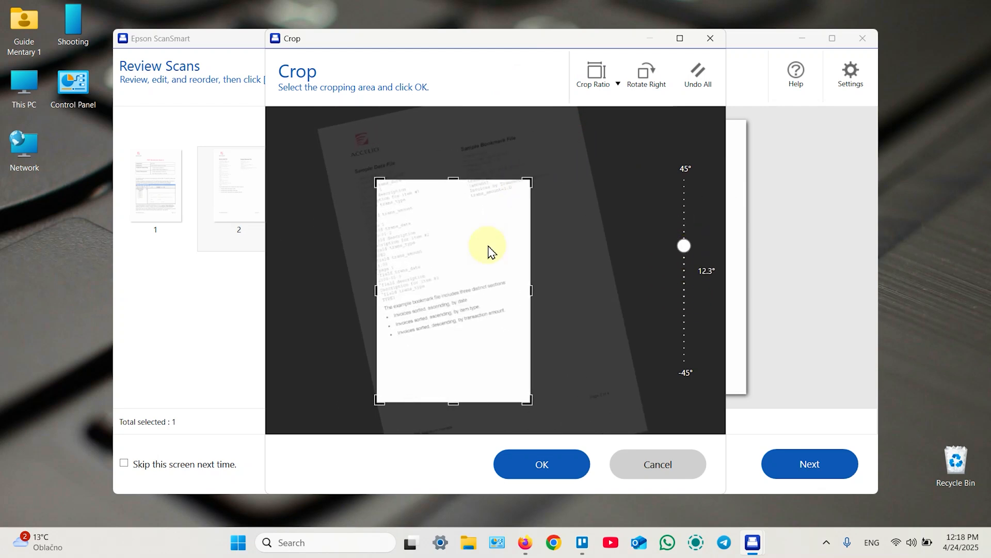
pyautogui.moveTo(449, 232)
pyautogui.mouseDown()
pyautogui.moveTo(511, 287)
pyautogui.moveTo(467, 261)
pyautogui.mouseUp()
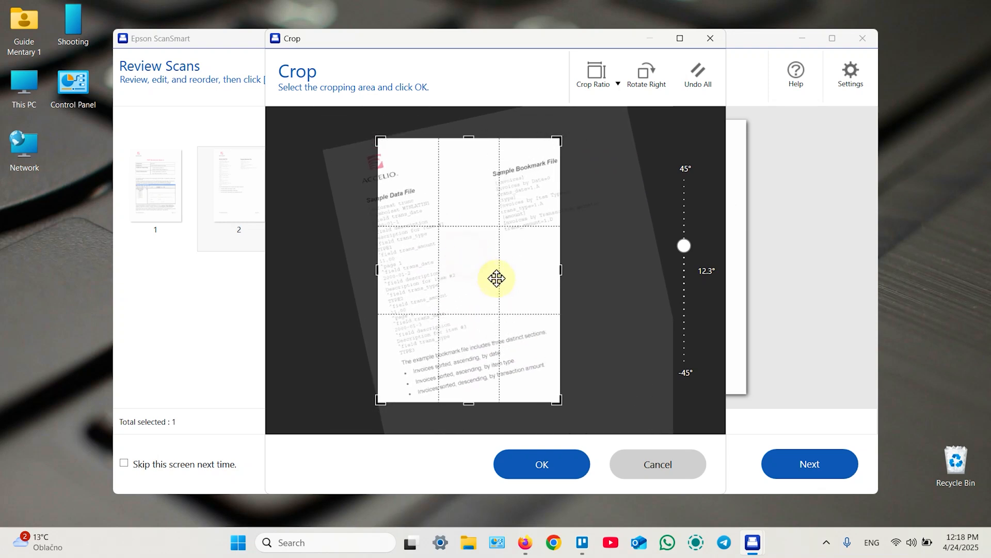
pyautogui.click(542, 464)
pyautogui.click(545, 318)
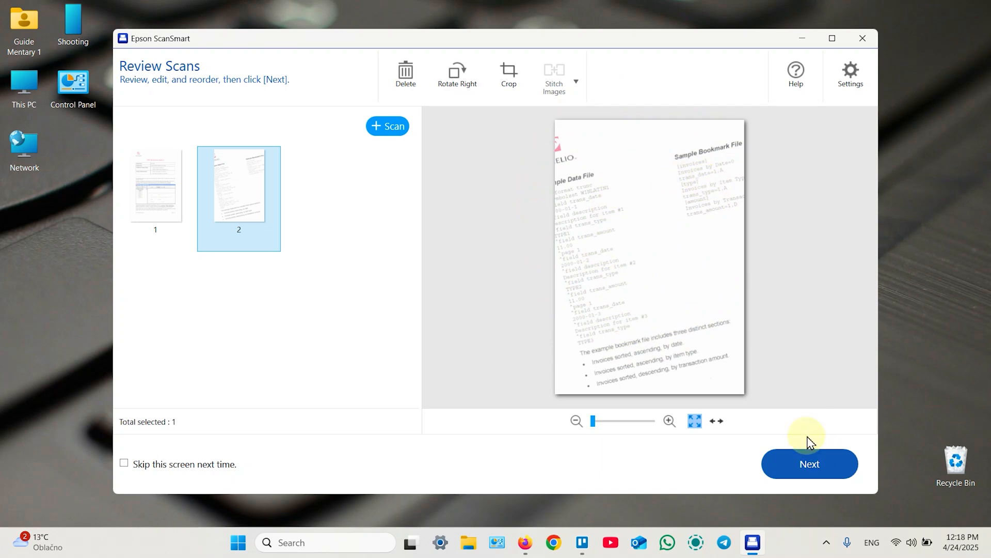
# Proceed to the action chooser and choose to save the scans on this computer.
pyautogui.click(813, 463)
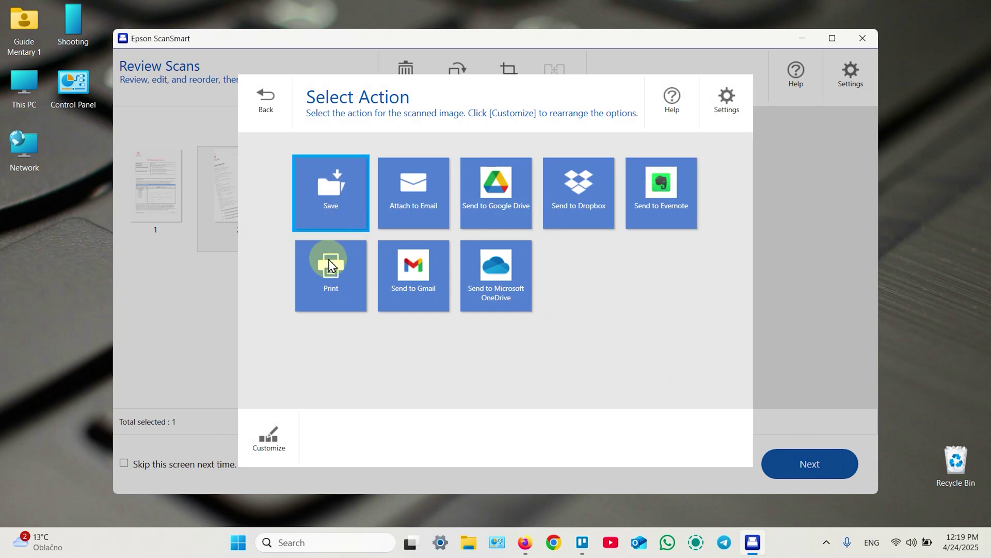
pyautogui.click(340, 193)
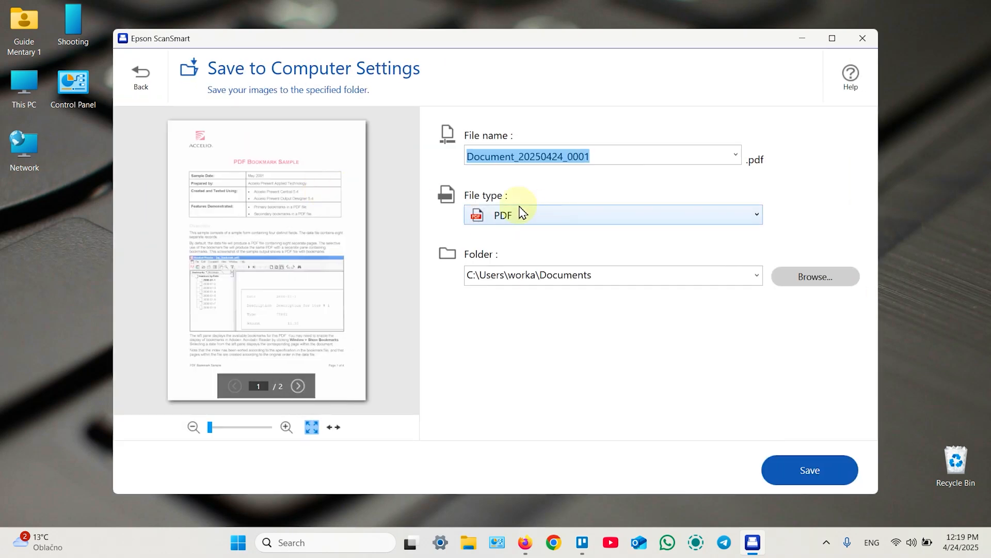
# Keep the name Document_20250424_0001, PDF type and Documents folder, and save the two-page scan.
pyautogui.click(613, 157)
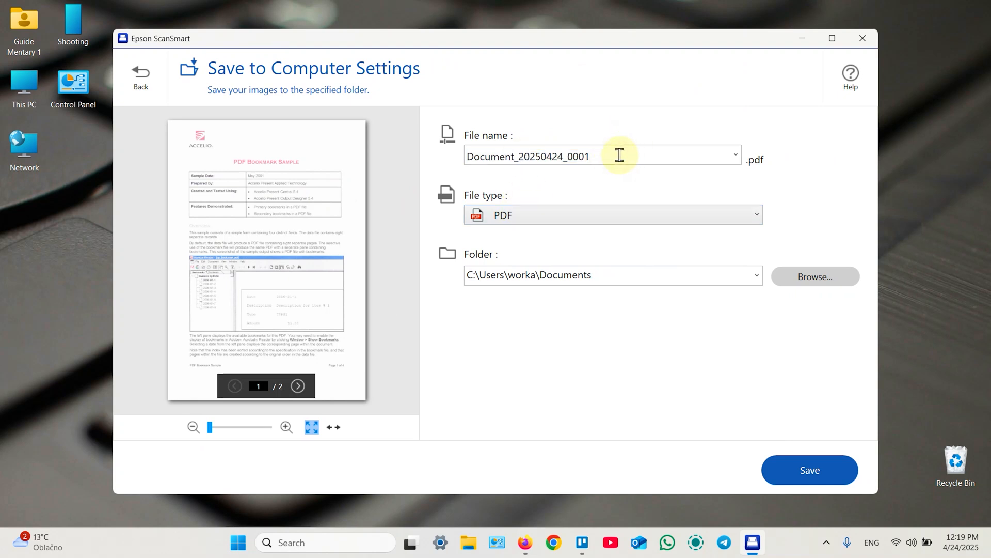
pyautogui.moveTo(618, 155); pyautogui.dragTo(402, 159)
pyautogui.click(622, 156)
pyautogui.click(821, 279)
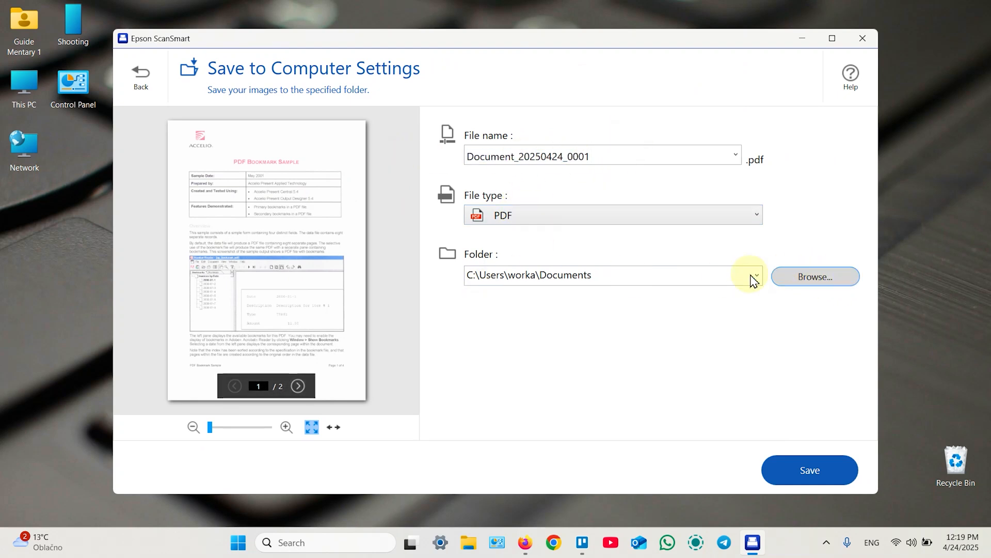
pyautogui.click(613, 277)
pyautogui.click(608, 273)
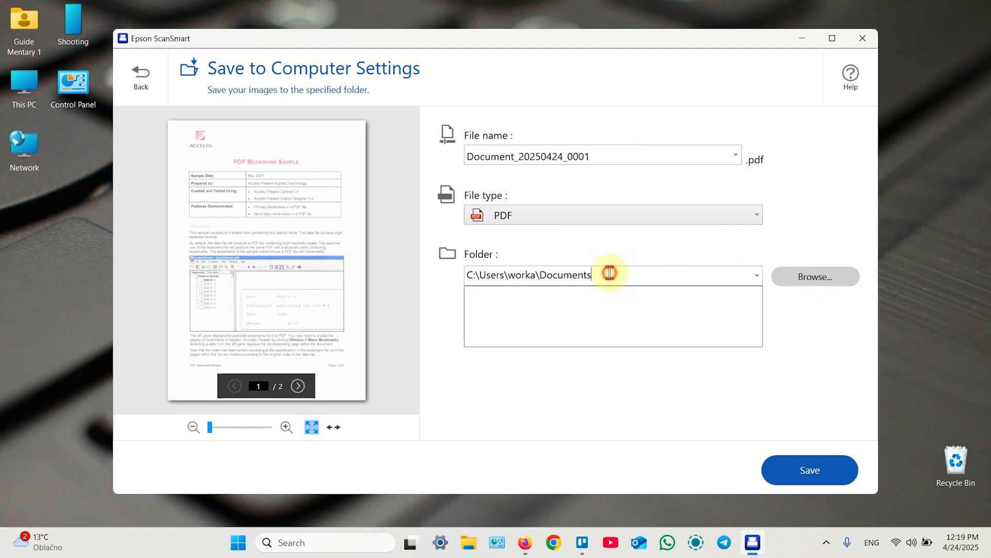
pyautogui.click(802, 468)
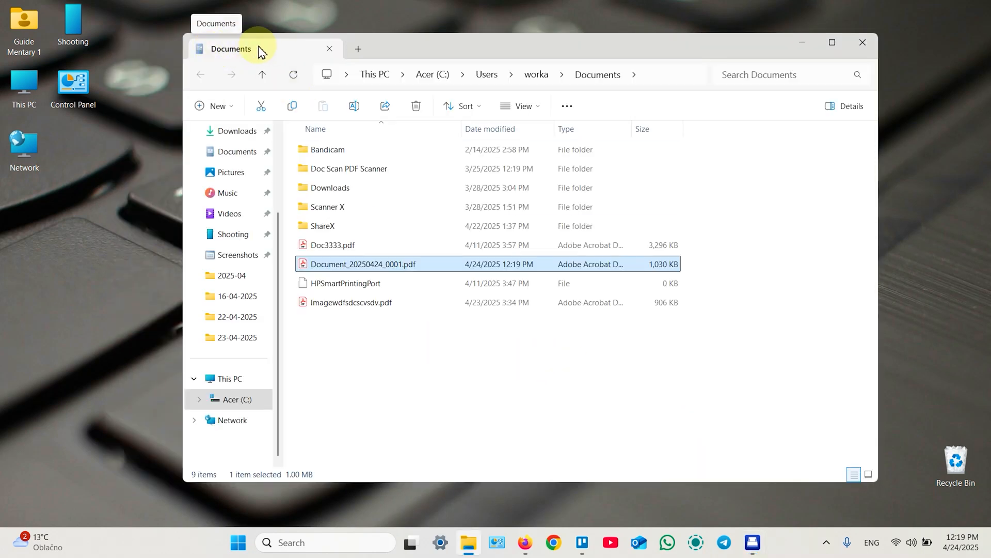
# Check the new Document_20250424_0001.pdf (1,030 KB, 4/24/2025 12:19 PM) in Documents, then deselect it.
pyautogui.click(316, 246)
pyautogui.click(341, 264)
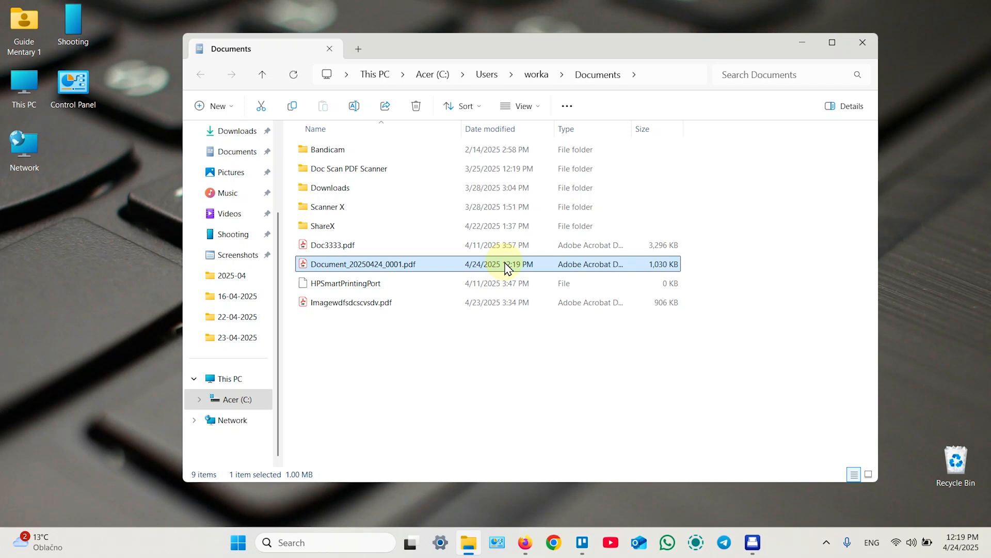
pyautogui.click(512, 378)
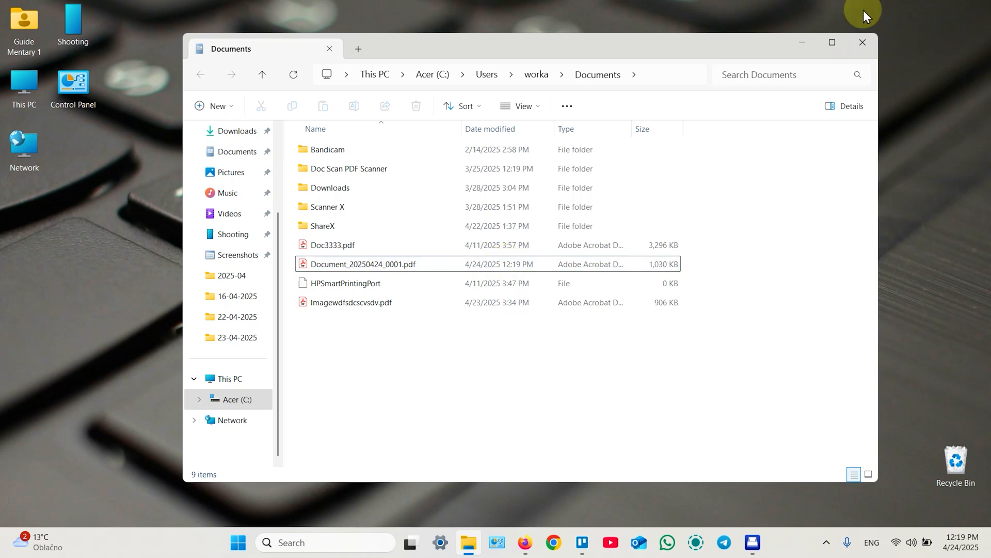